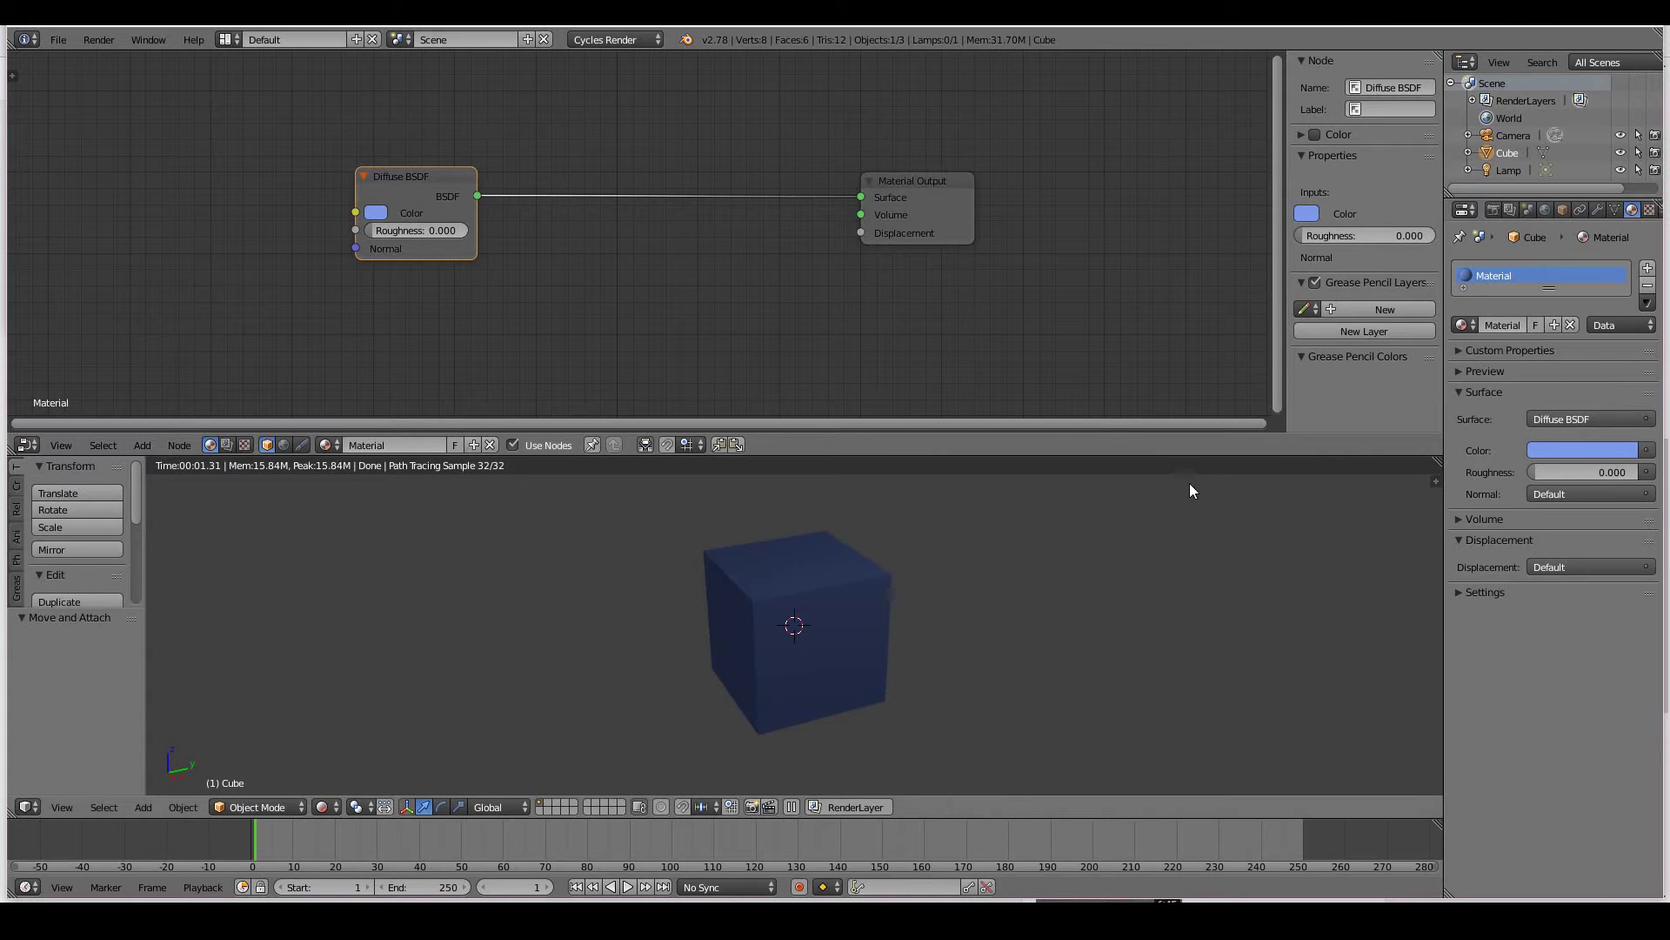
mouse_move(924, 630)
middle_mouse_down()
mouse_move(966, 624)
mouse_move(949, 632)
middle_mouse_up()
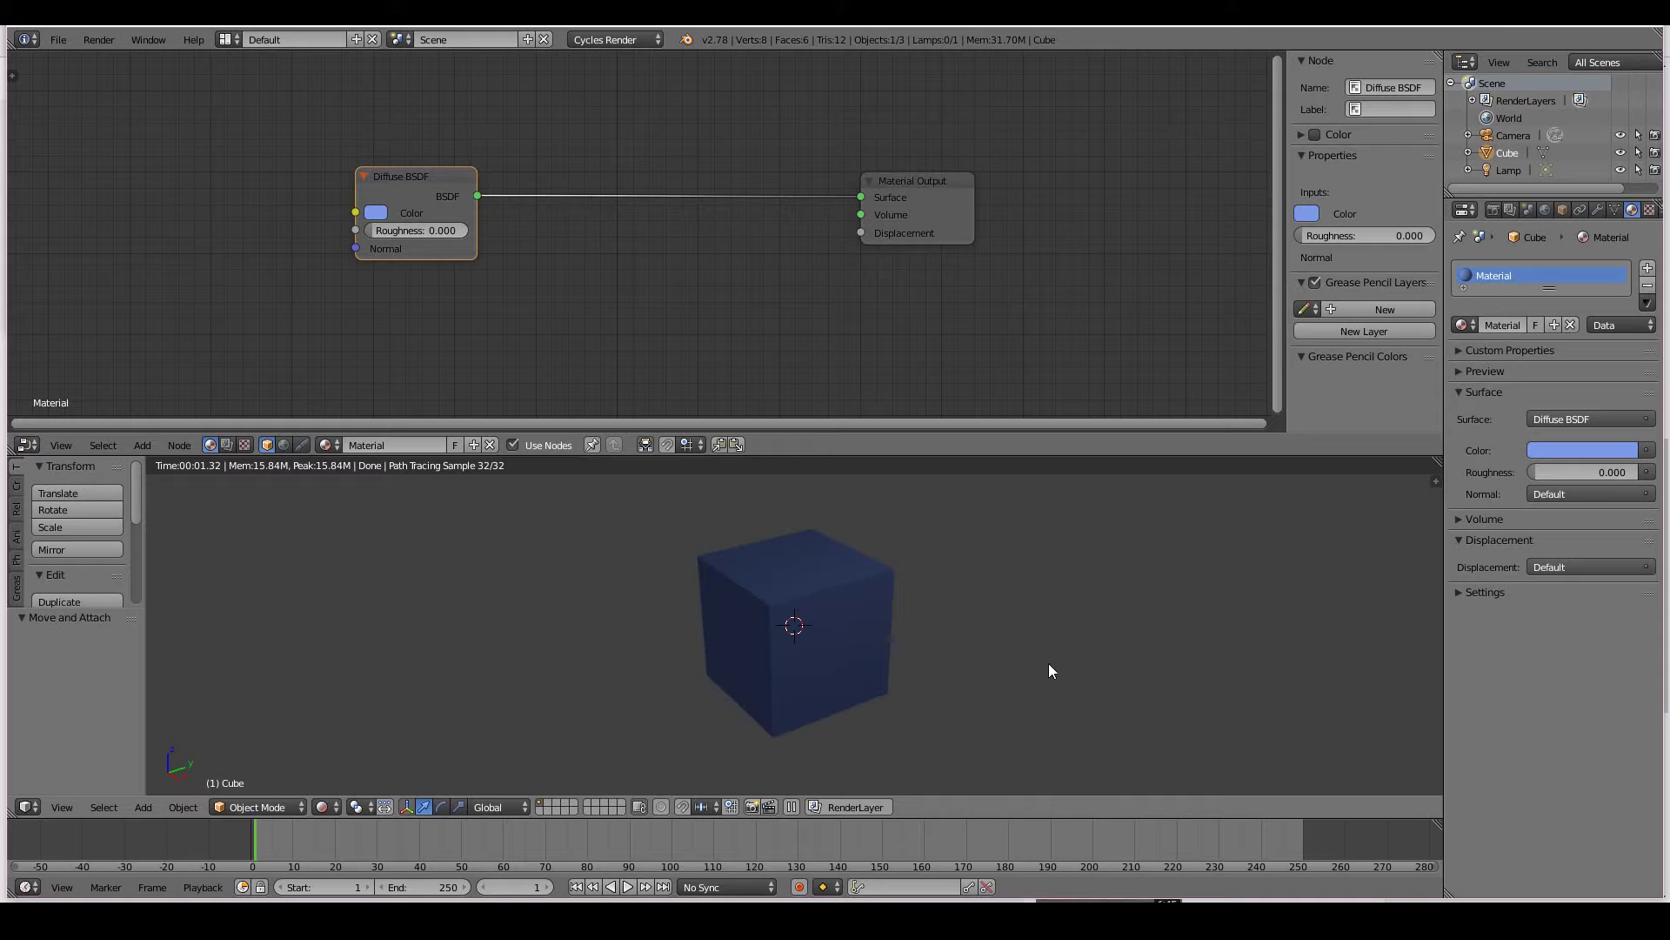
middle_click_drag(1047, 670, 921, 675)
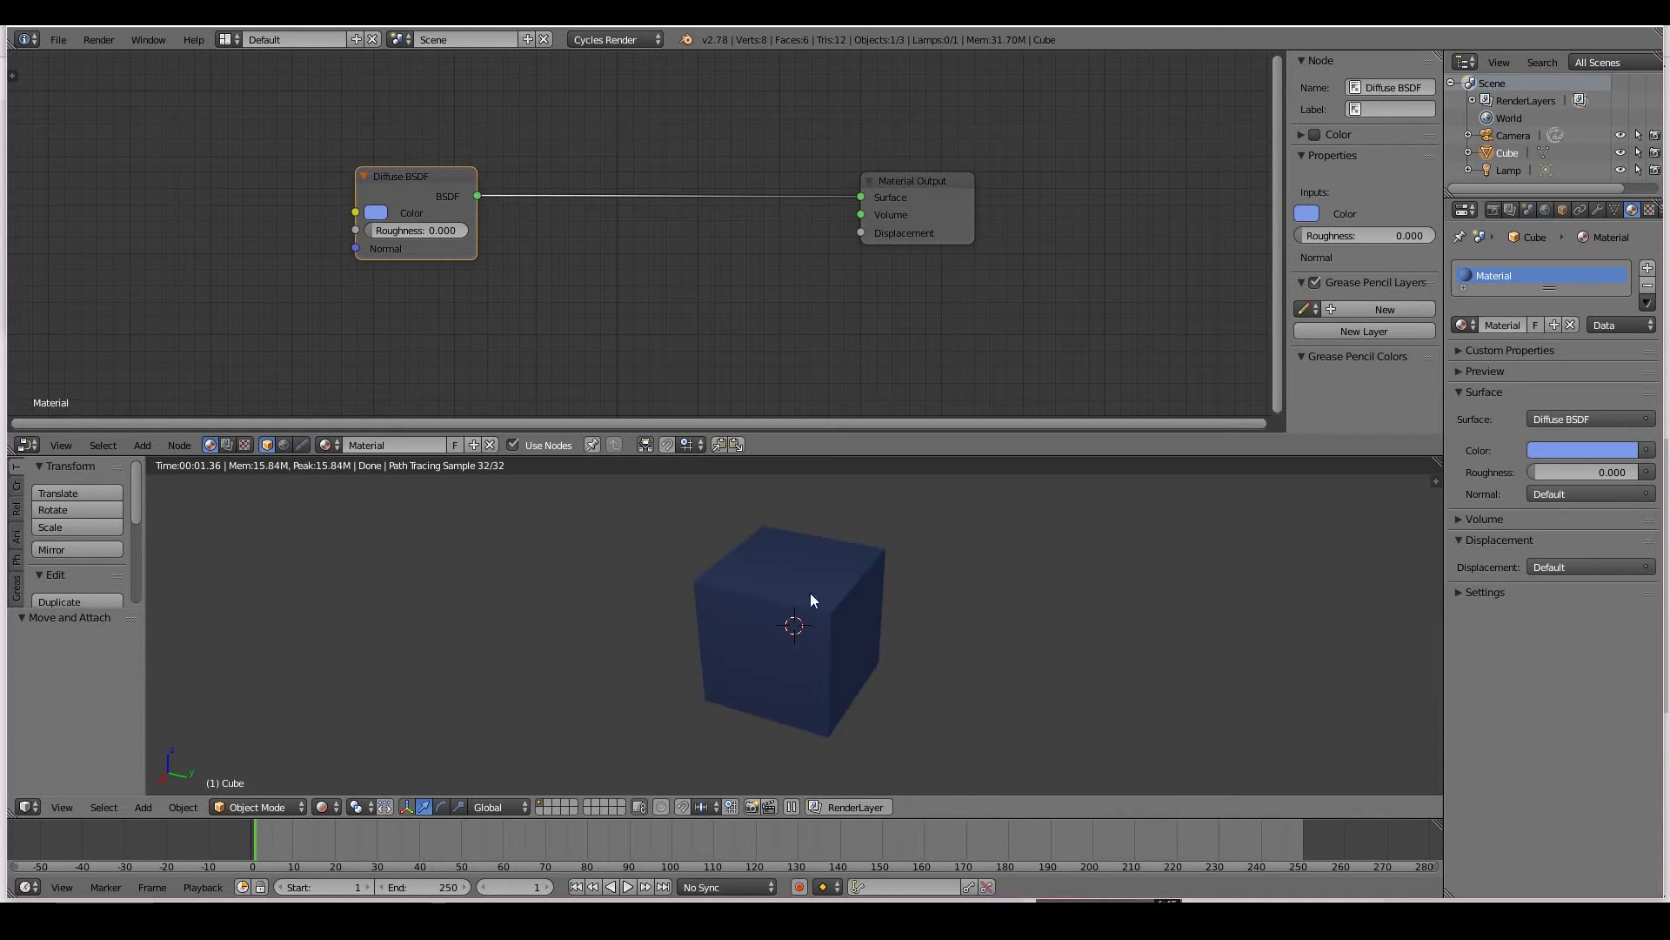
middle_click_drag(894, 678, 986, 678)
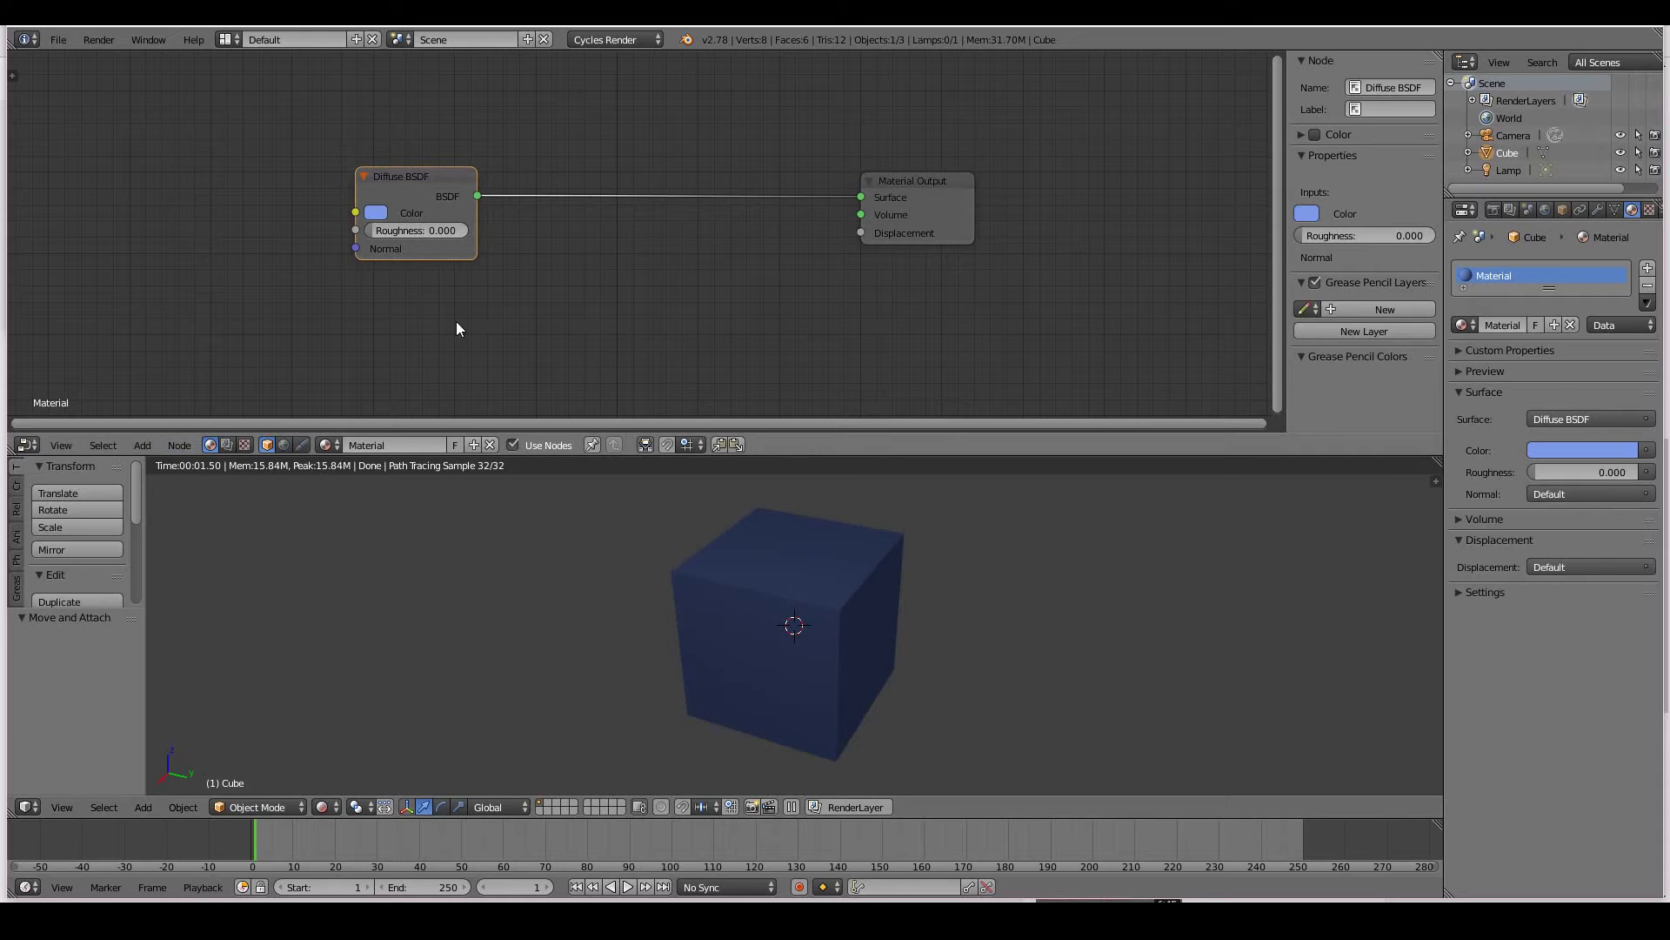
- Add a Brick Texture node to the cube's material and connect its Color output to the Diffuse BSDF's Color input
middle_click_drag(522, 320, 728, 308)
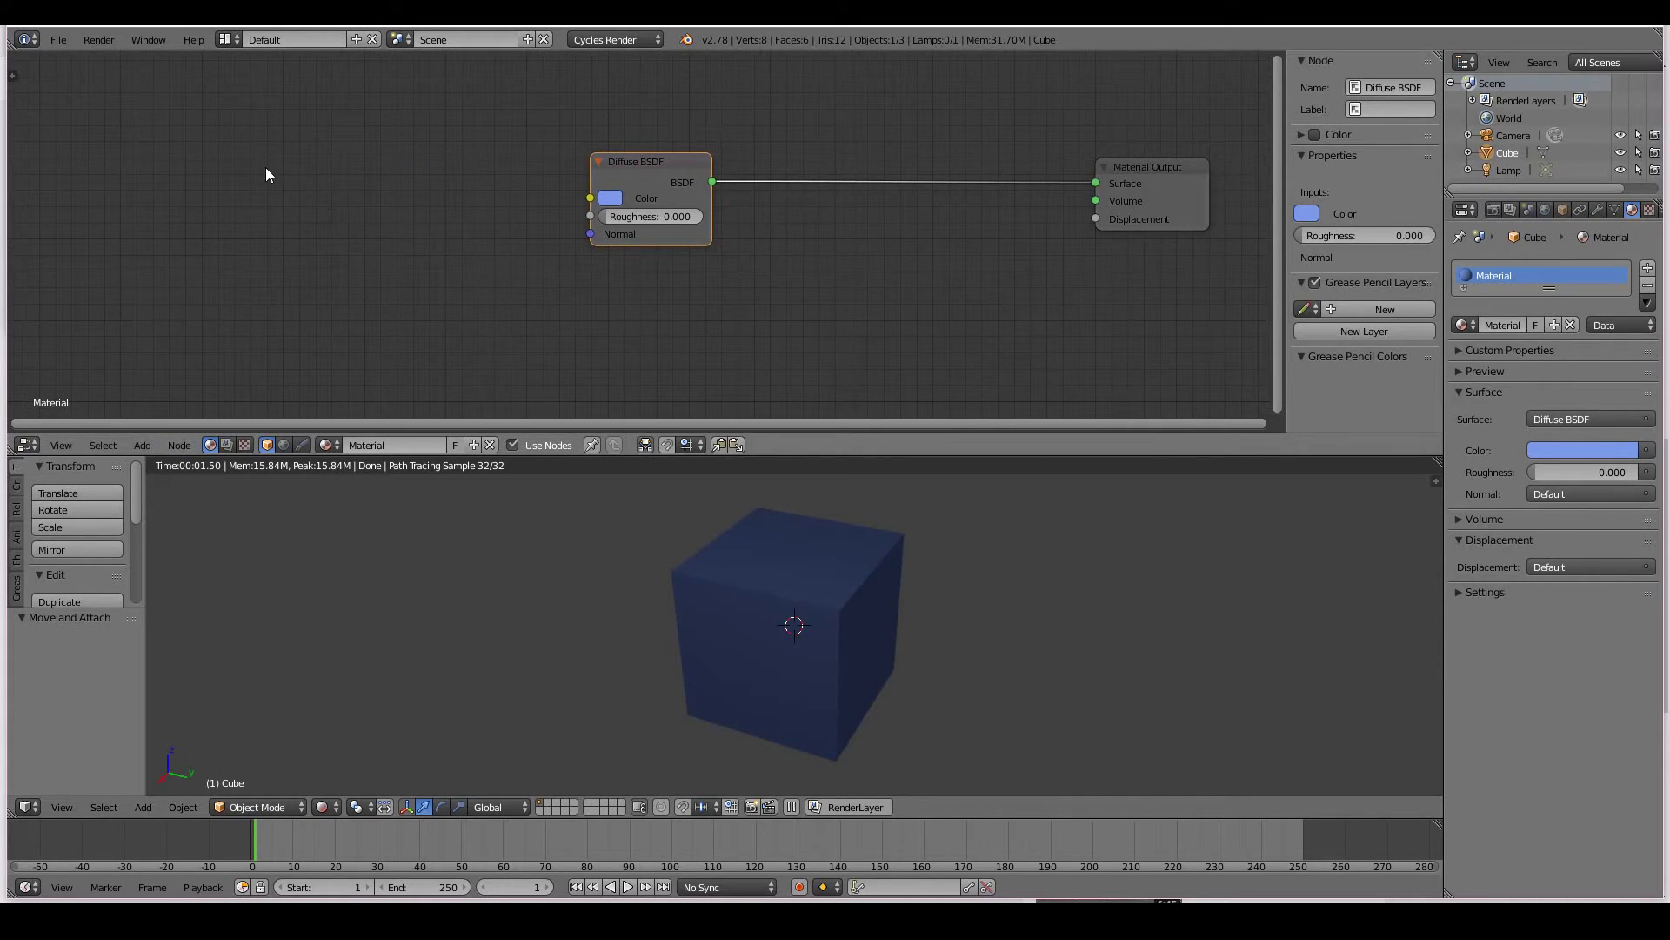
key("shift+a")
mouse_move(266, 176)
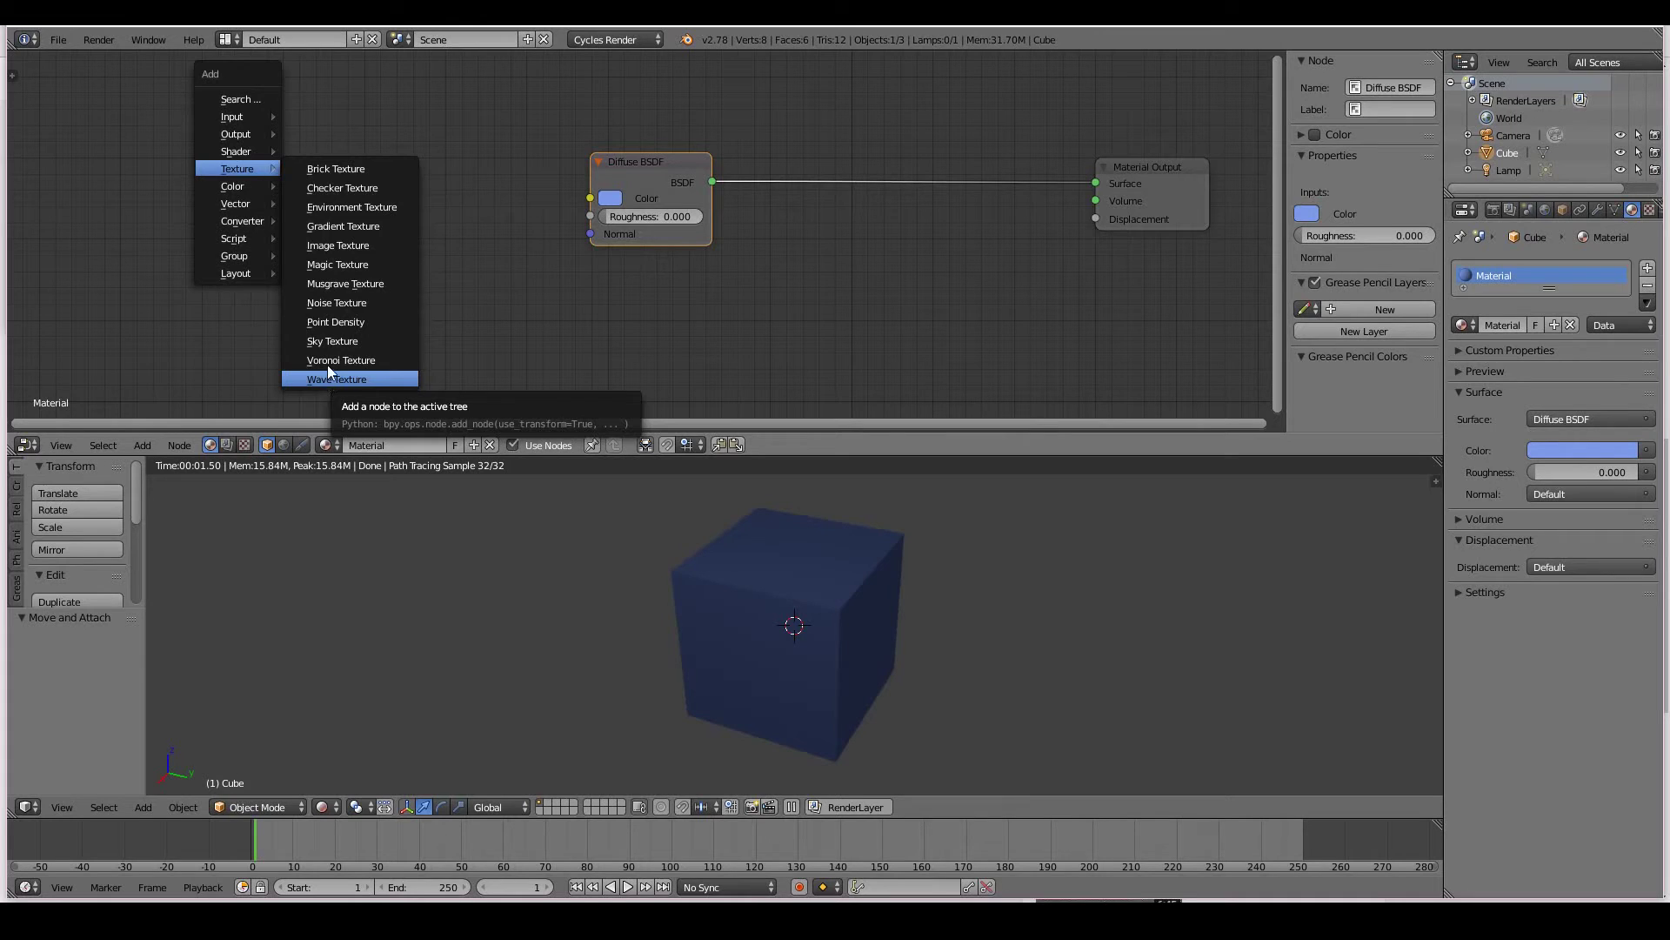
left_click(315, 168)
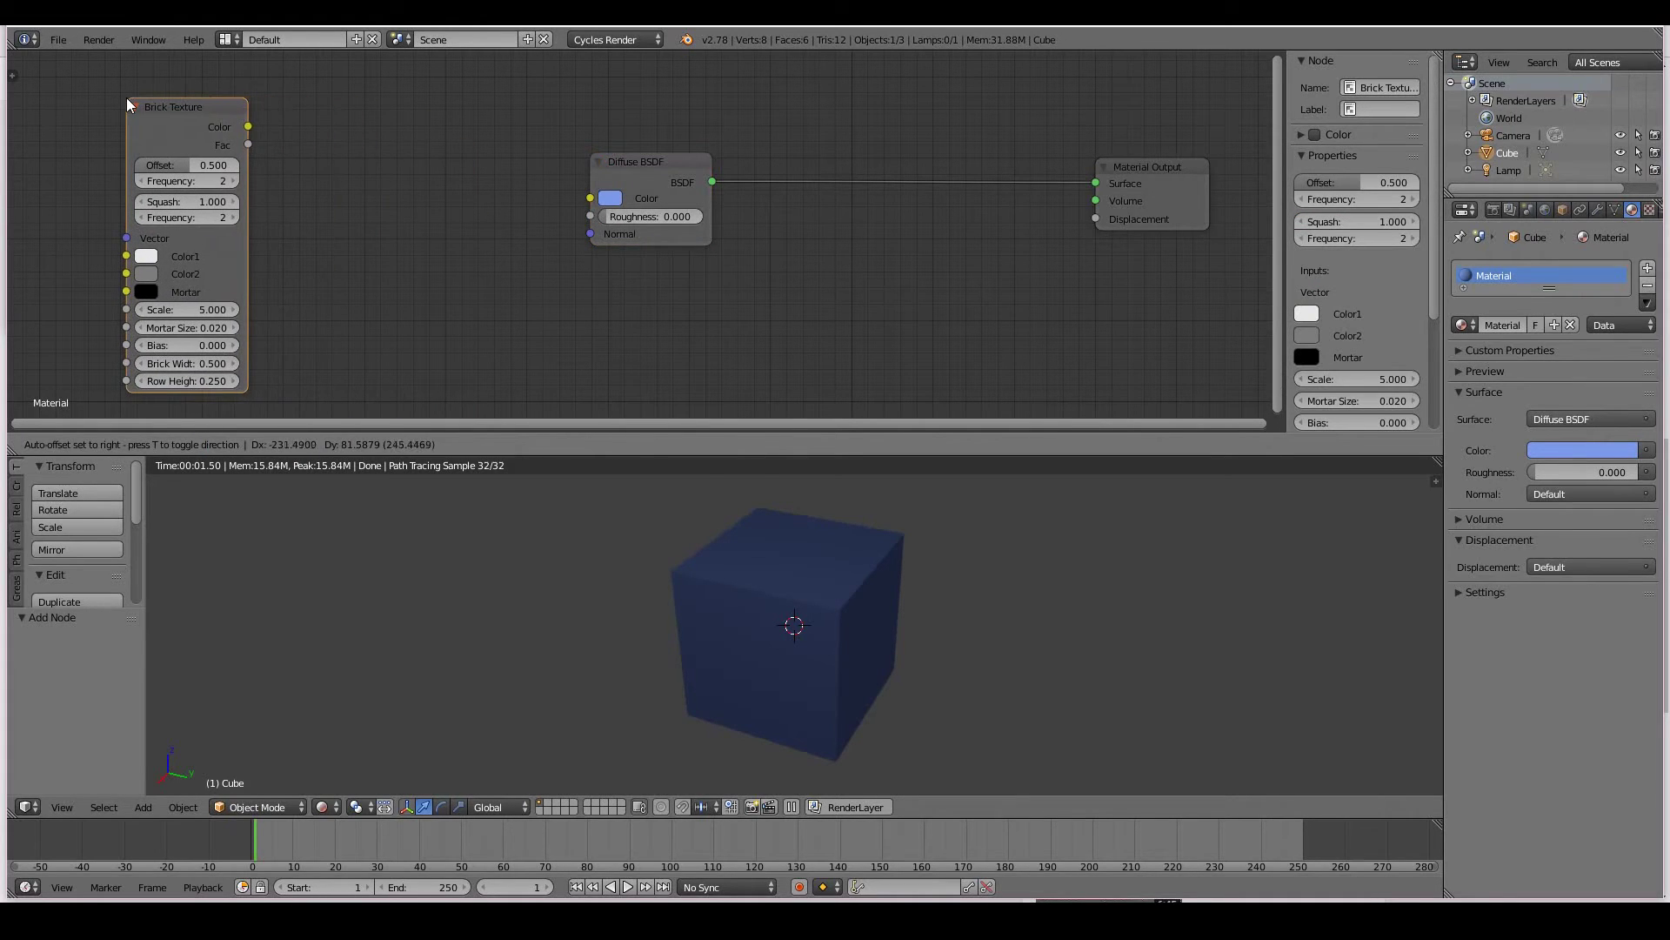
left_click(127, 101)
left_click_drag(259, 135, 594, 200)
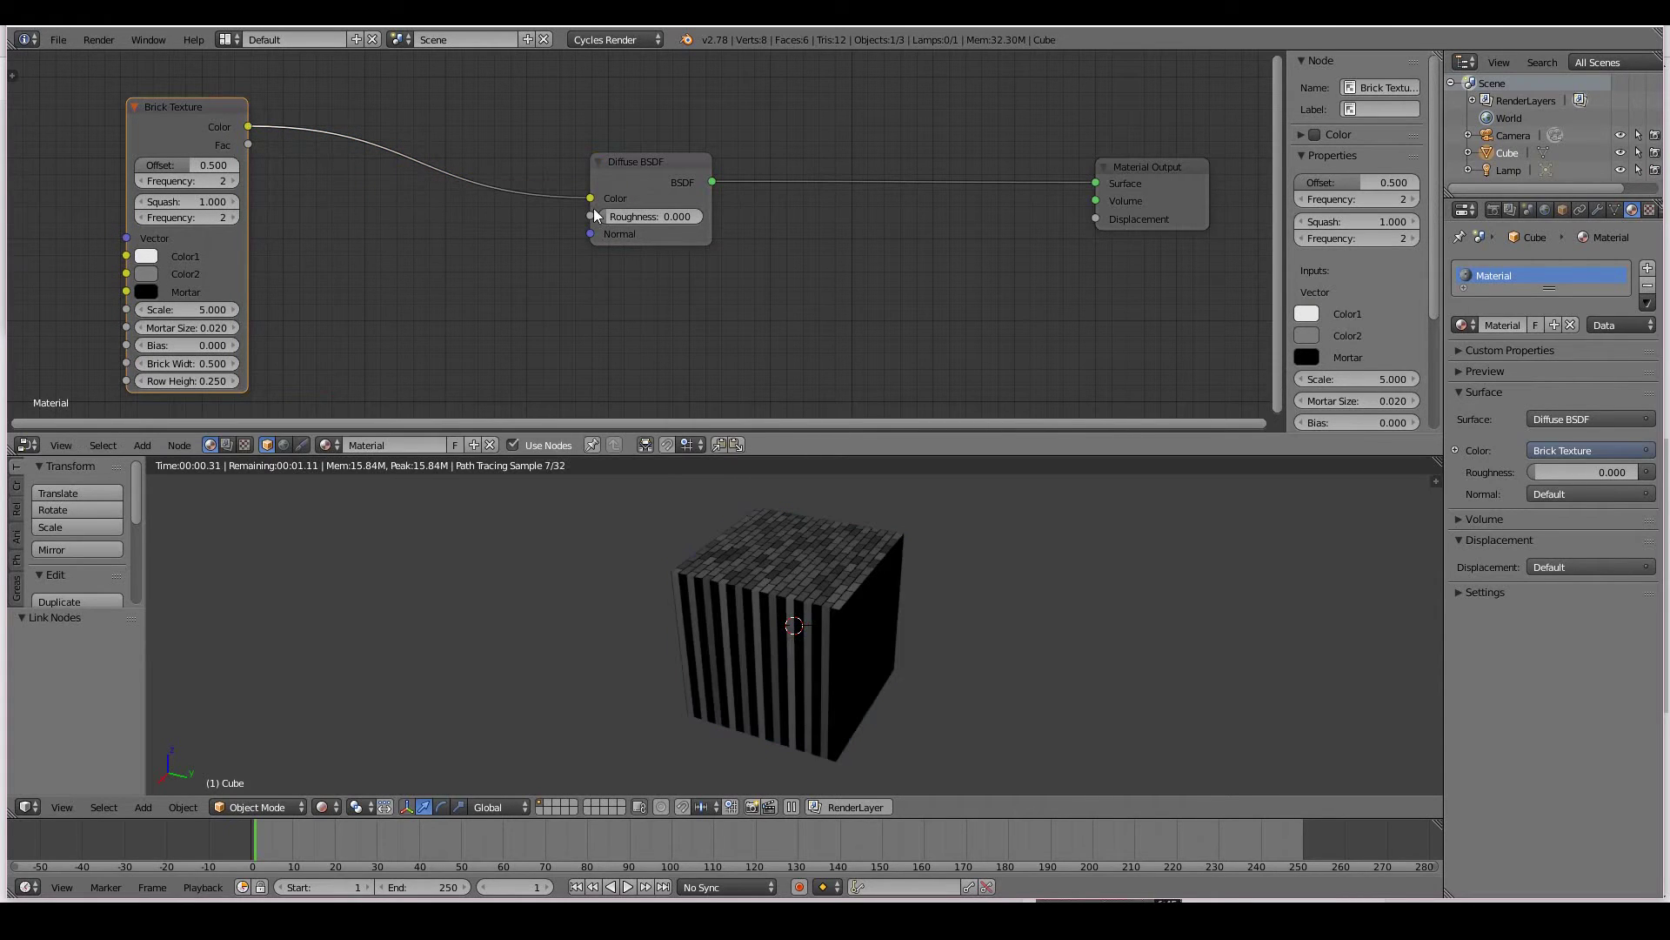
- Add a plane beside the cube, scale it up about 5.4 times and move it down about 0.6 units on Z
mouse_move(915, 564)
middle_mouse_down()
mouse_move(764, 623)
mouse_move(876, 600)
middle_mouse_up()
scroll(874, 600, "down", 3)
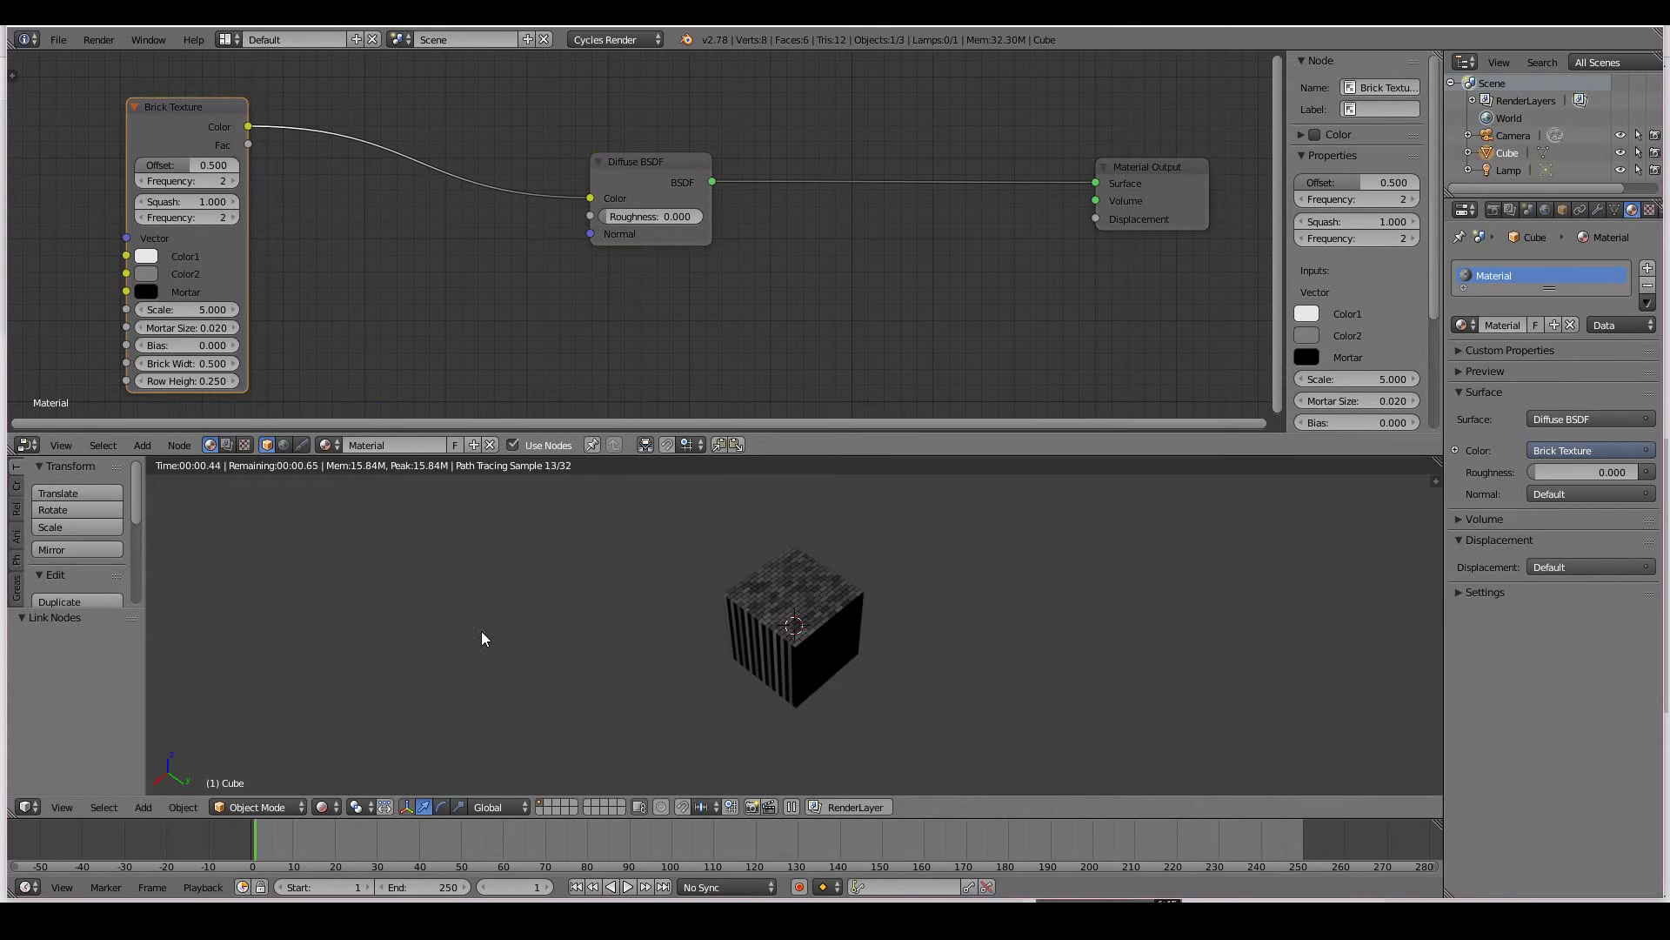
key("shift+a")
mouse_move(477, 628)
left_click(551, 629)
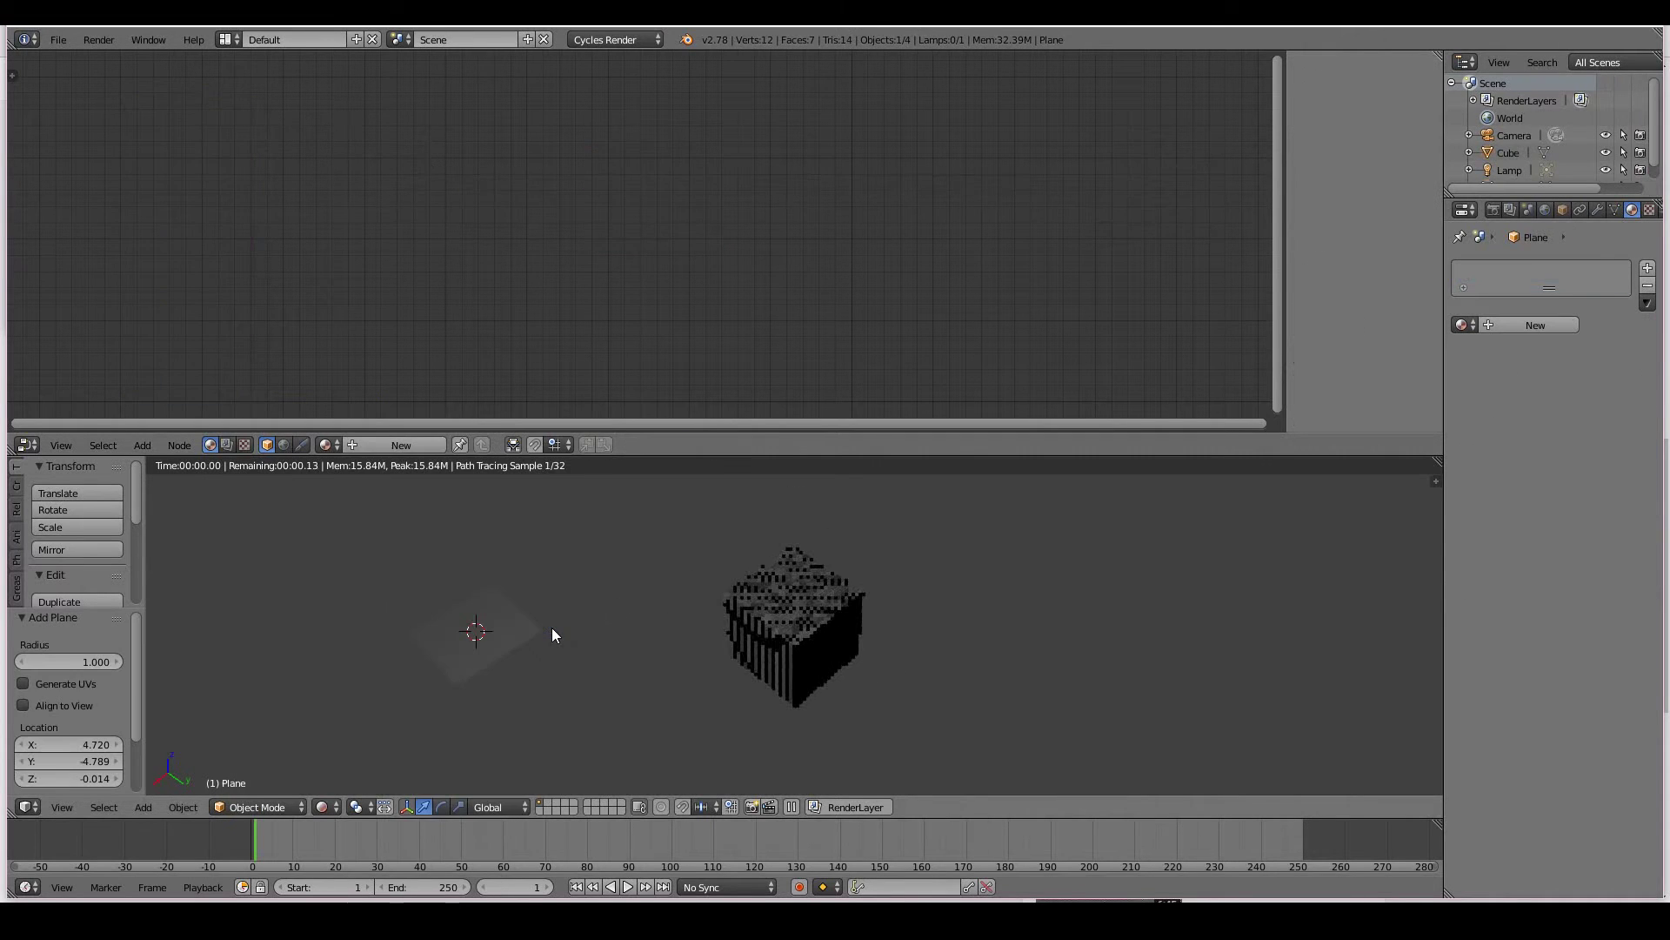
key("s")
left_click(903, 660)
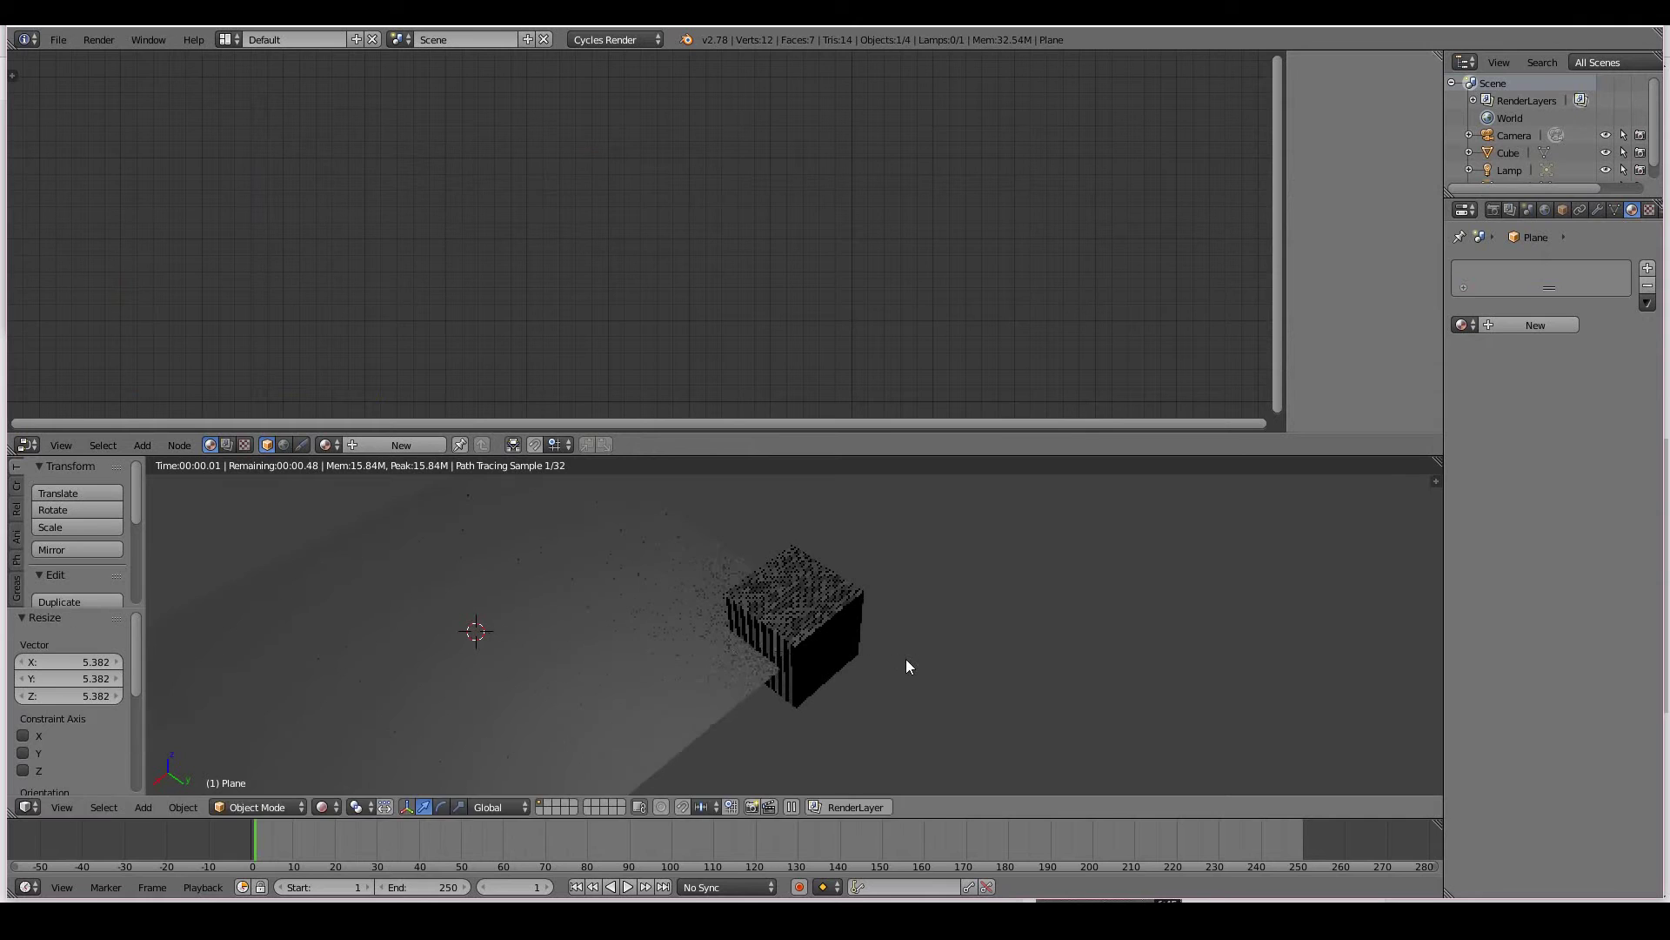
key("g")
left_click(631, 671)
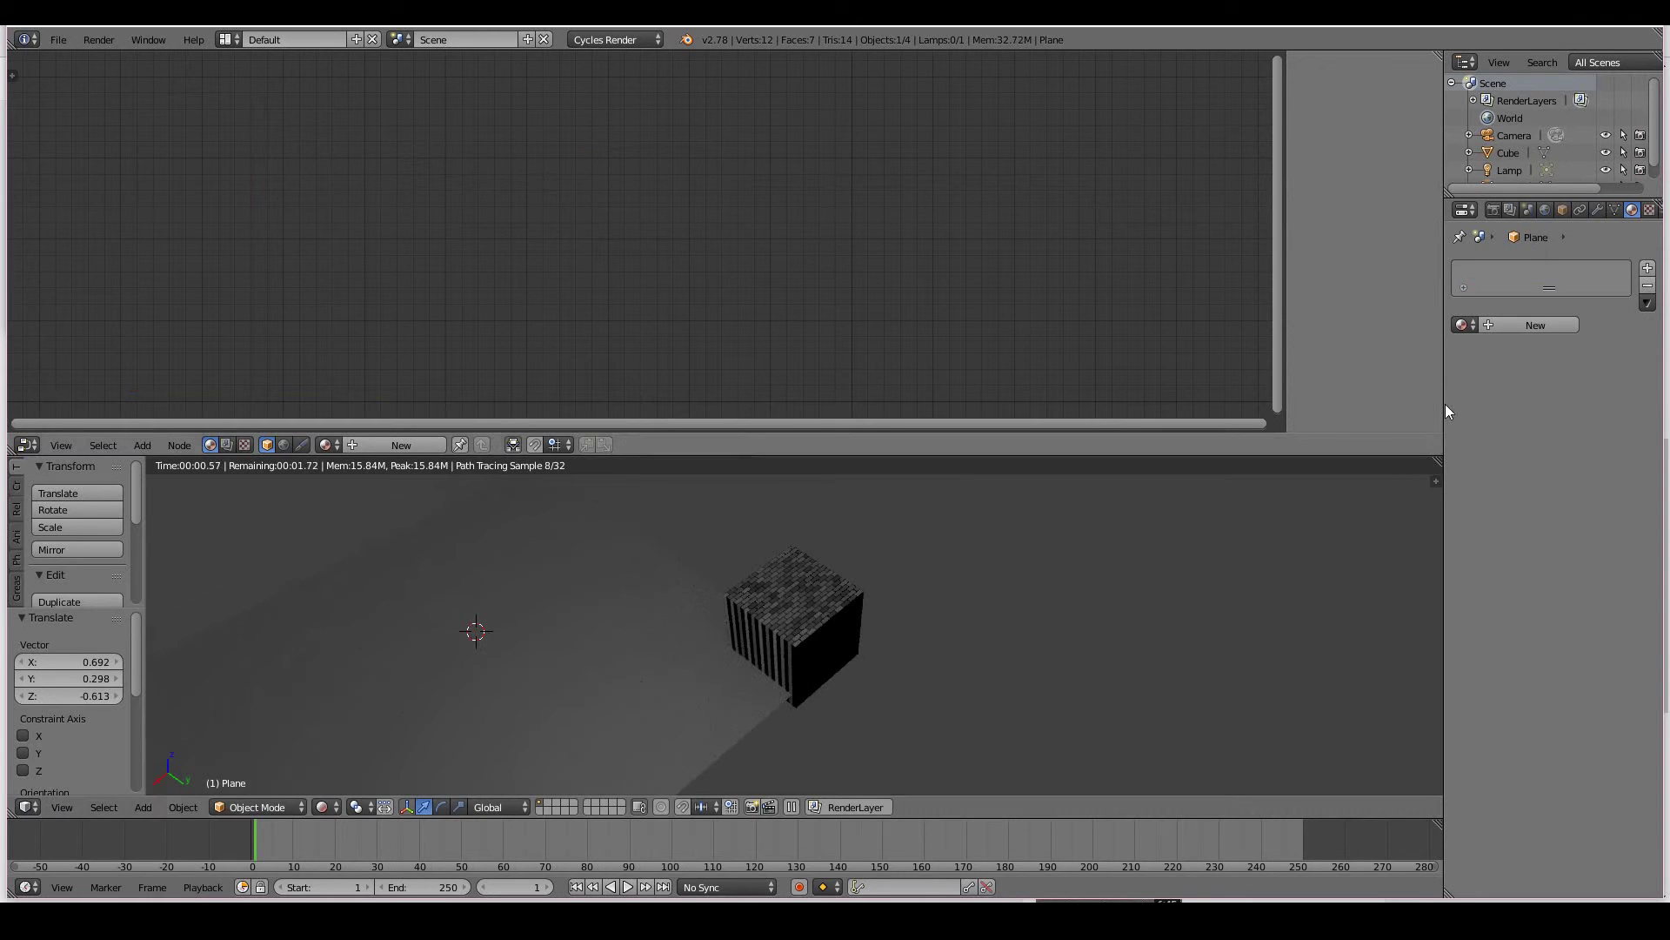
- Assign the cube's existing Material to the plane and enlarge the plane about 1.5 times so it extends under the cube
left_click(1469, 324)
left_click(1296, 349)
key("s")
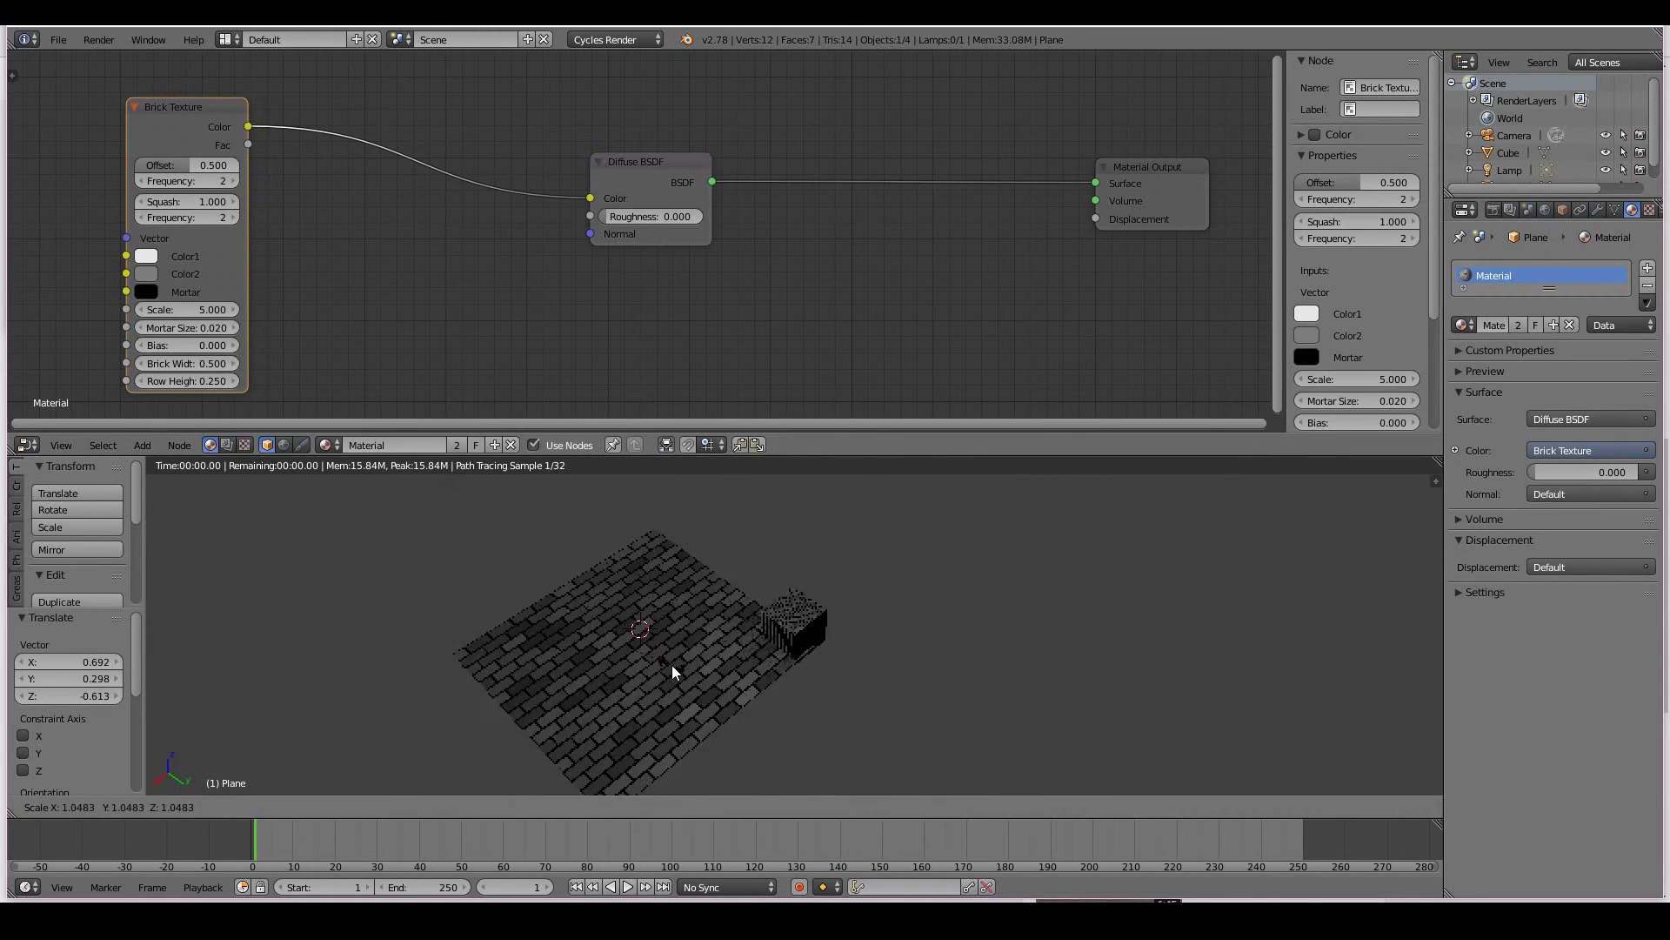
left_click(735, 703)
scroll(707, 717, "up", 4)
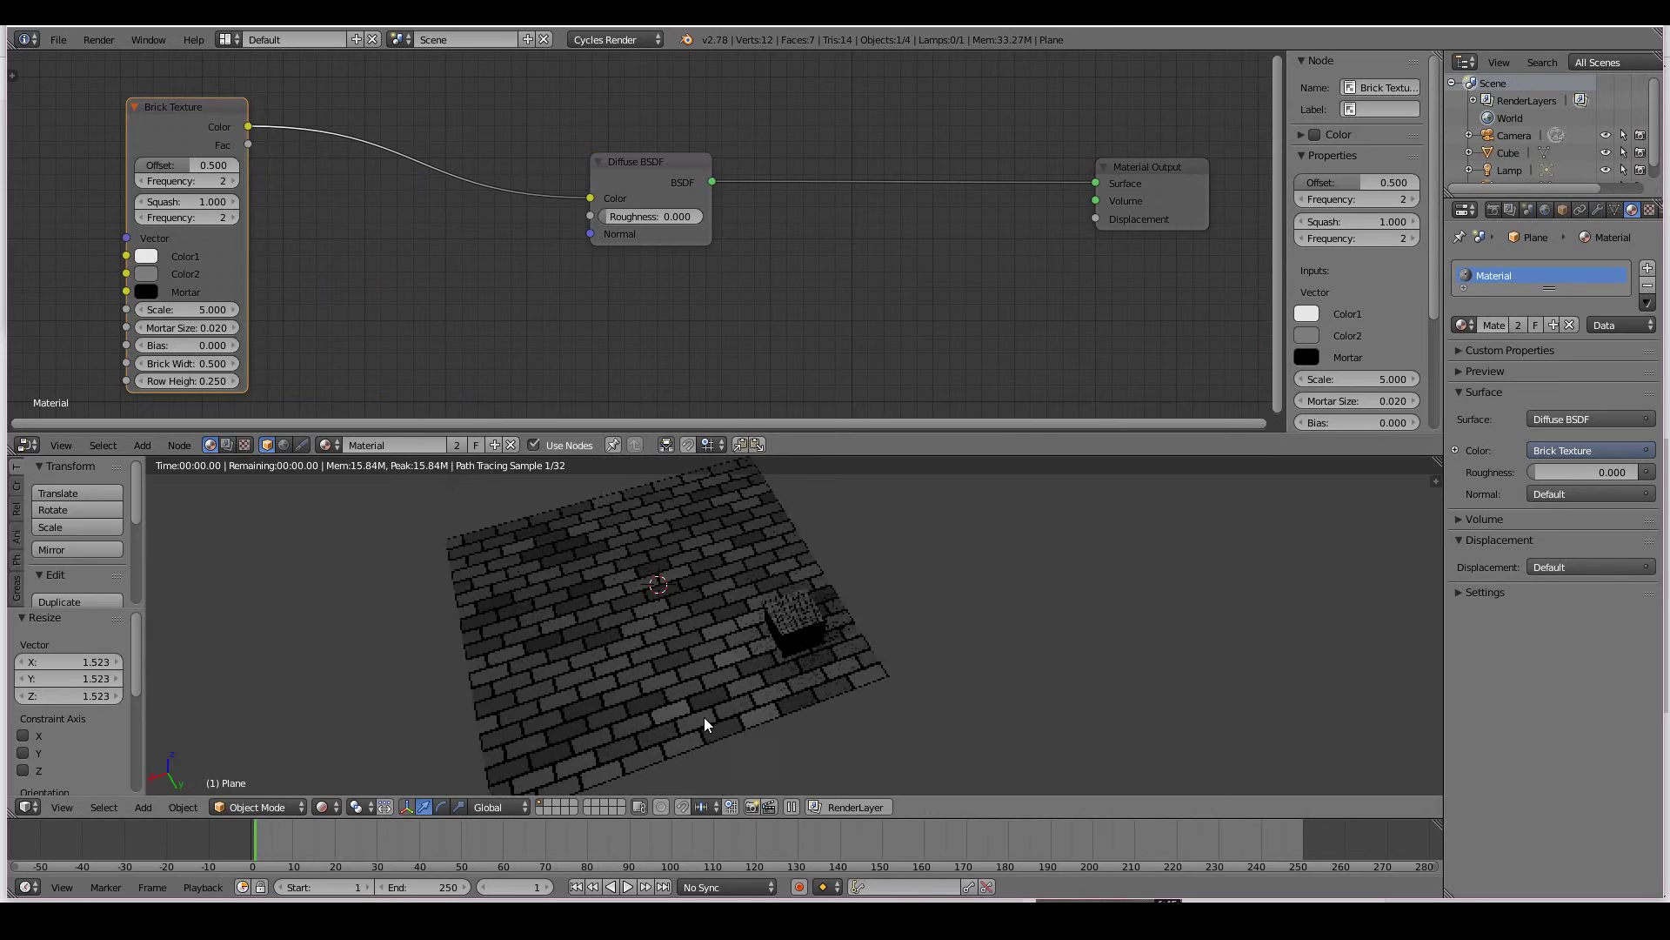
scroll(636, 665, "down", 3)
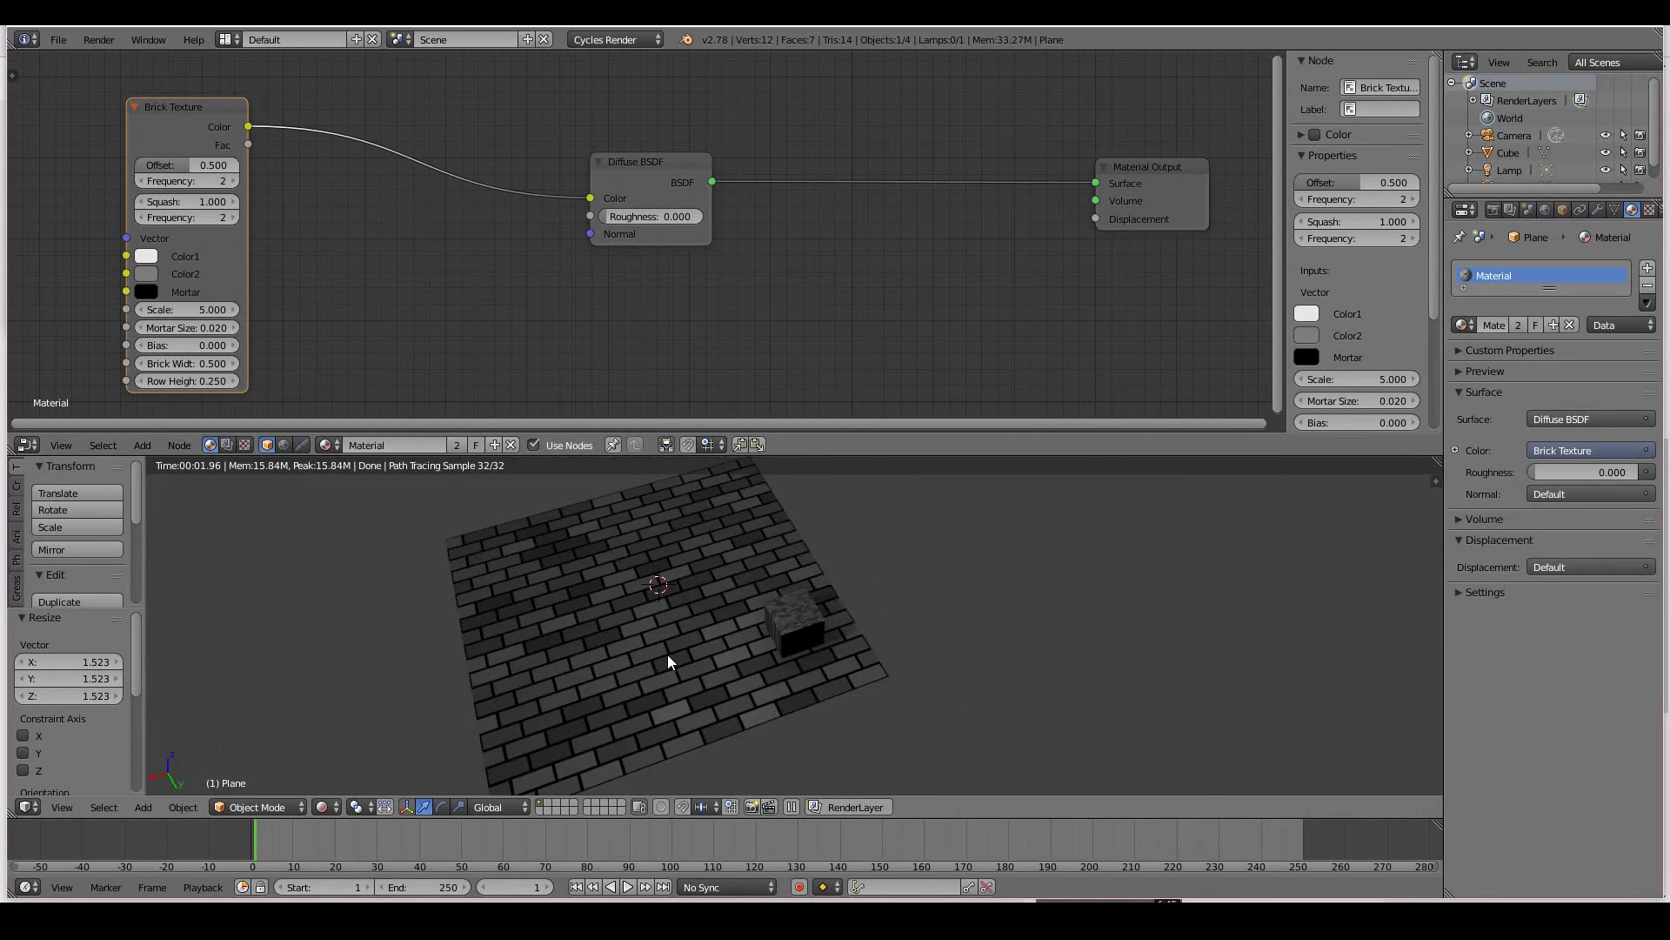
- Set the Brick Texture's scale to 20, then adjust mortar size to 0.125, bias to 1, brick width to 2.1 and row height to 2.05
left_click(190, 310)
type("20")
key("Return")
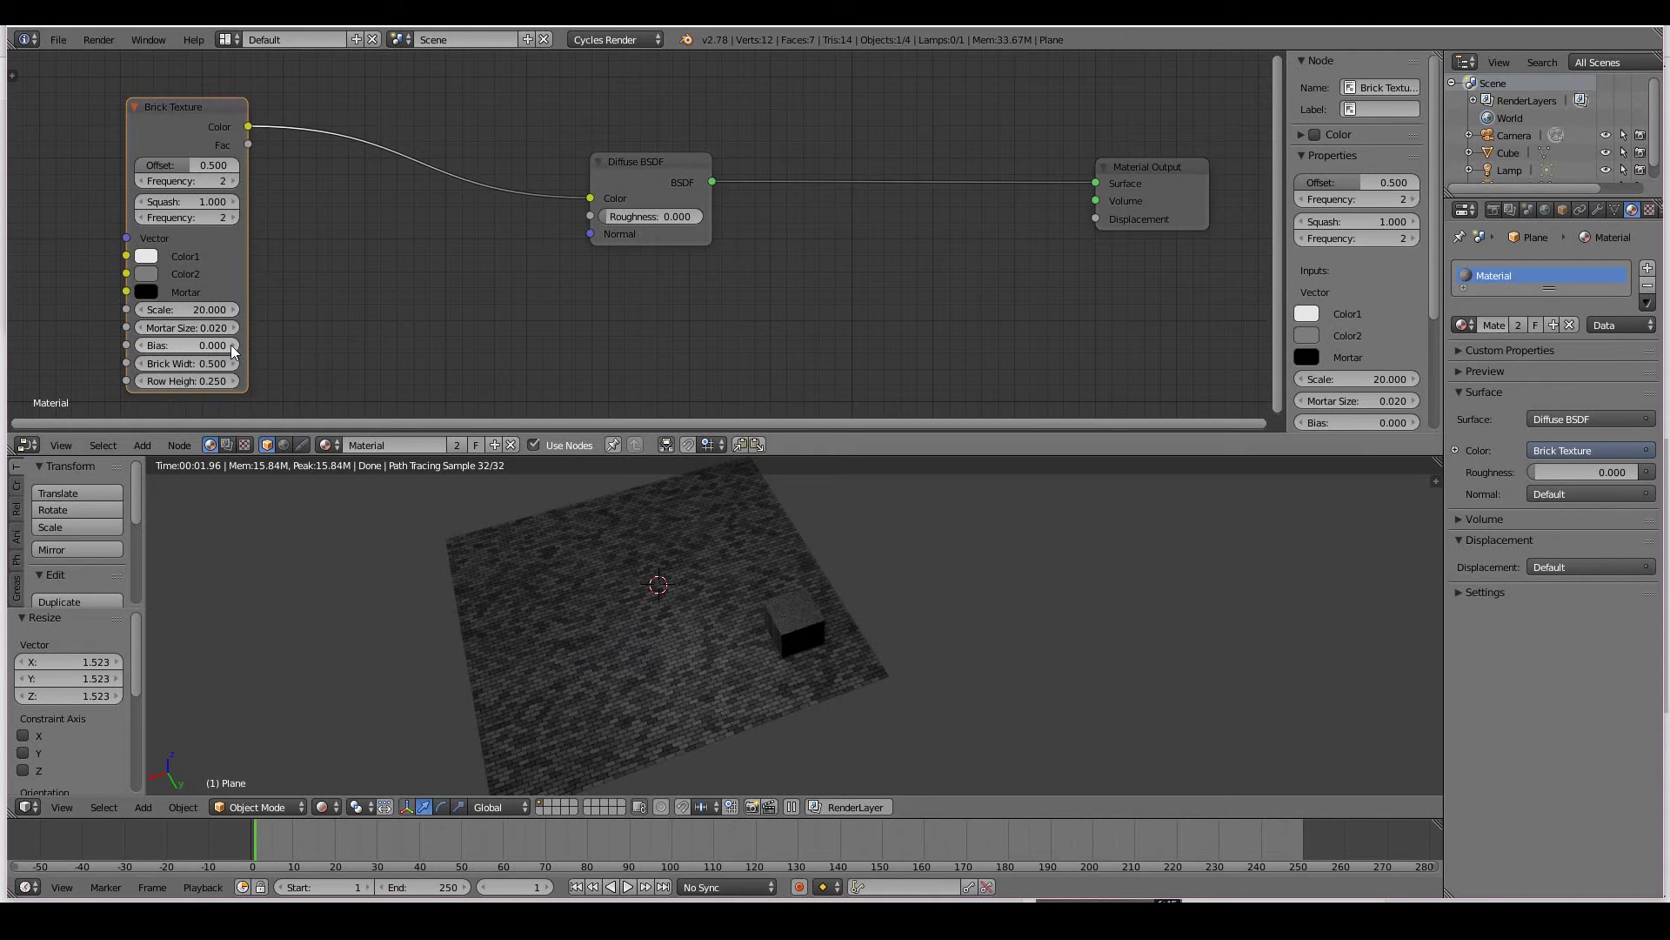
left_click_drag(205, 353, 221, 311)
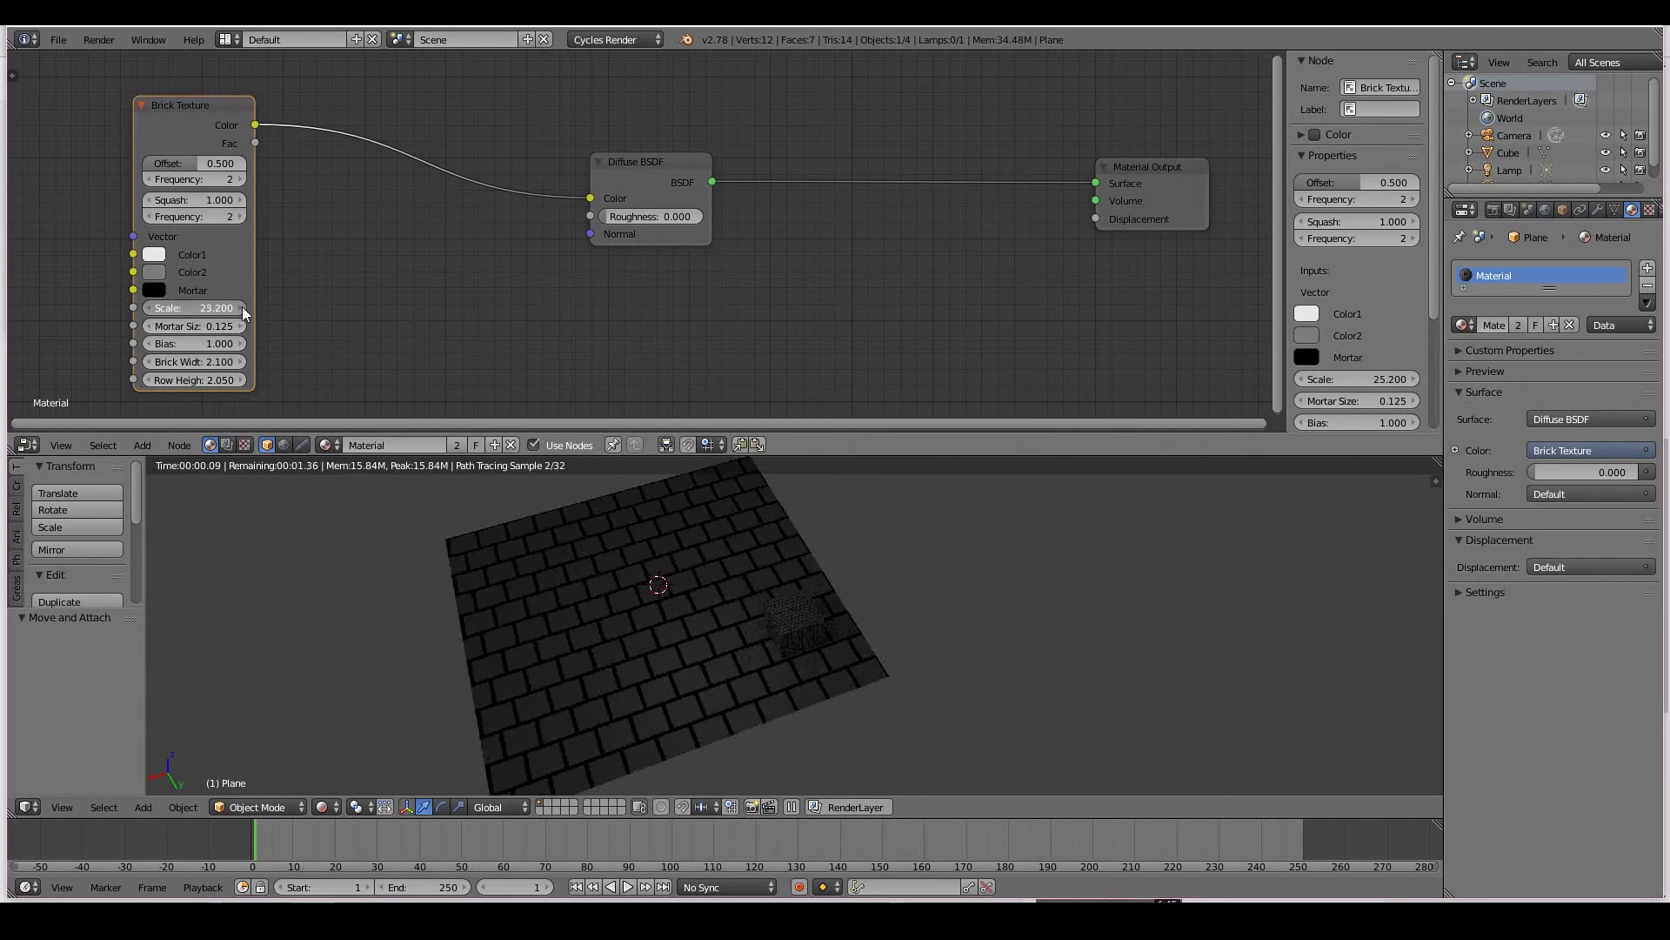
- Replace the Brick Texture node with an Image Texture node placed before the Diffuse BSDF
key("x")
key("shift+a")
mouse_move(212, 230)
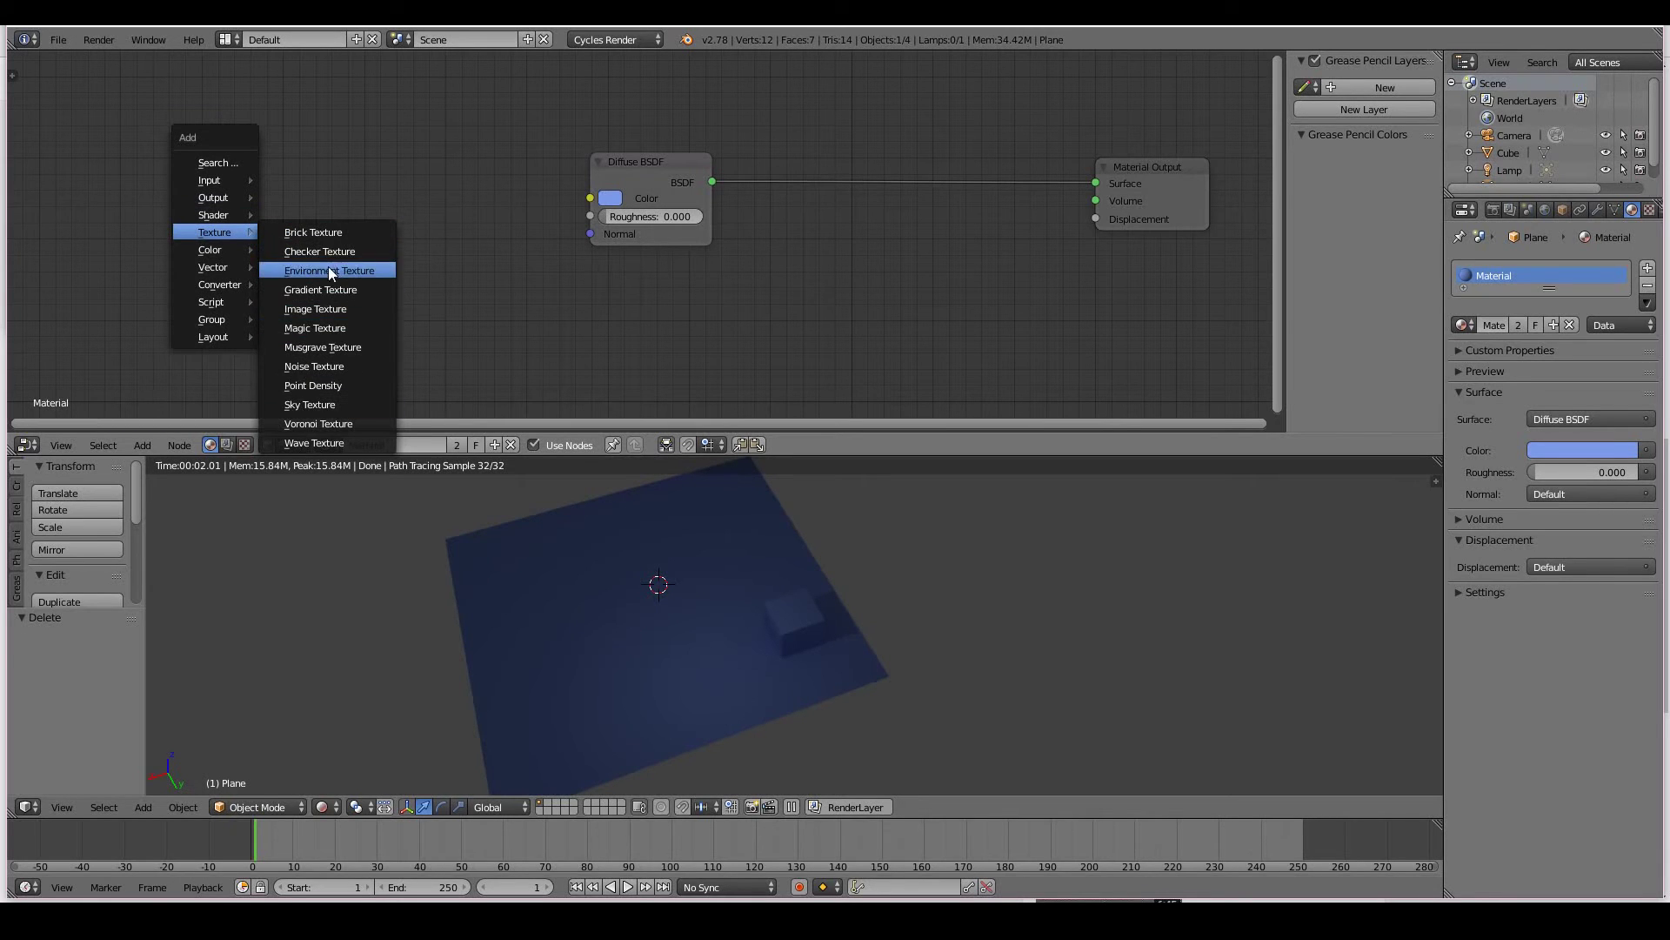
left_click(311, 311)
left_click(184, 123)
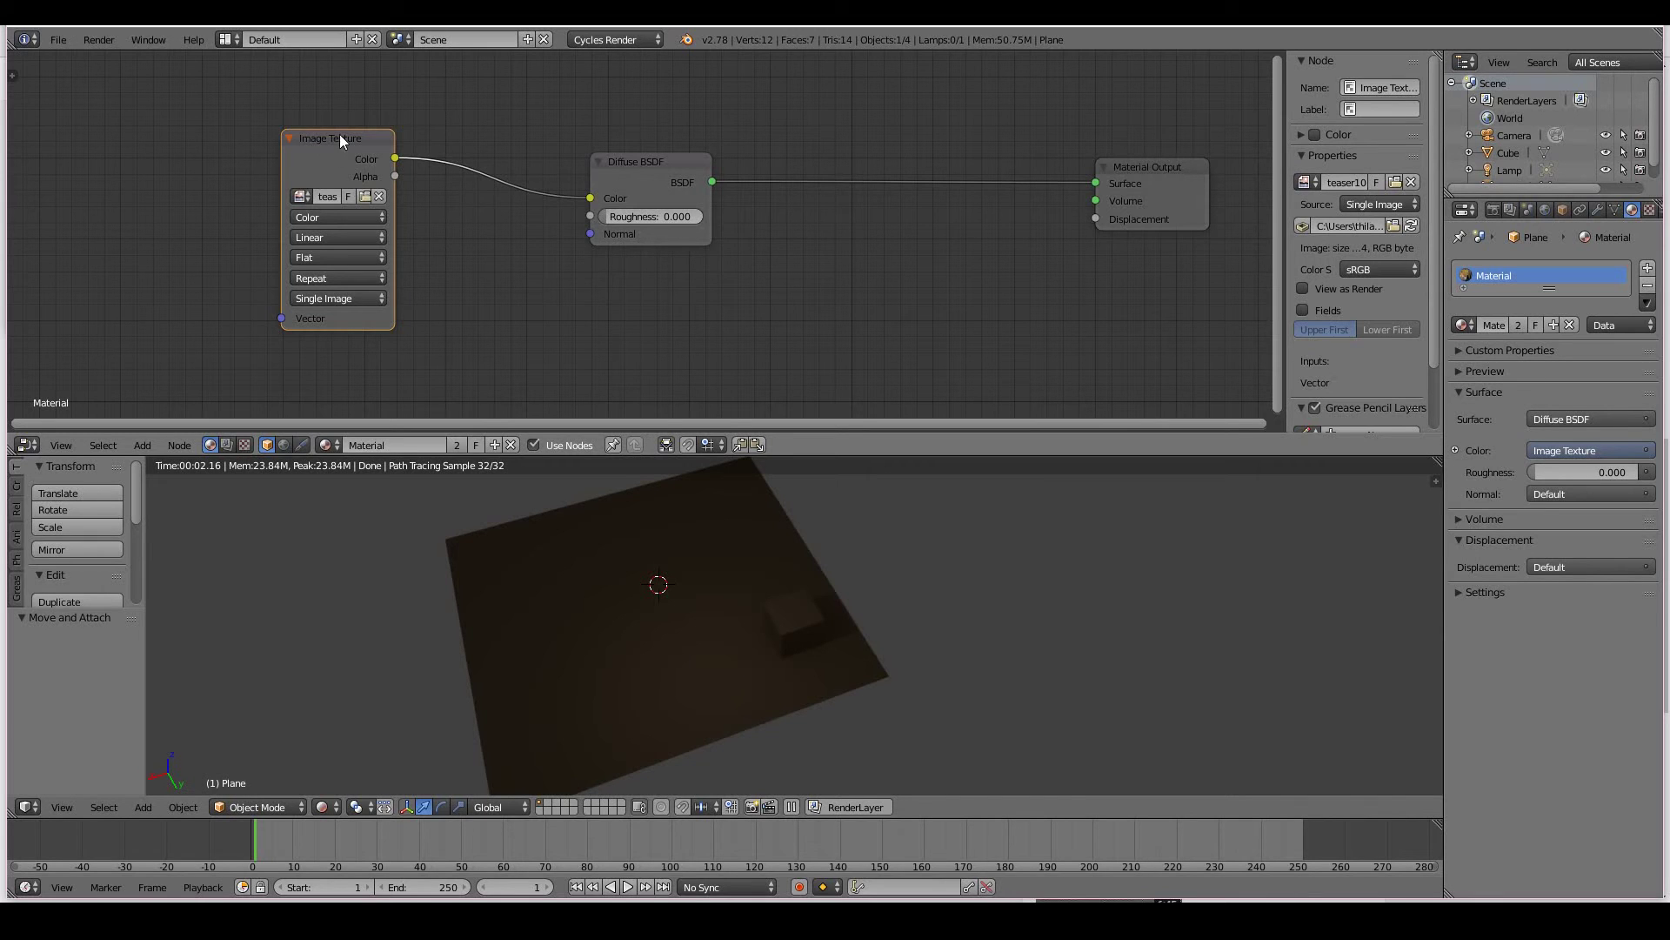
- Load teaser10.jpg into the Image Texture node and connect its Color output to the Diffuse BSDF's Color input
left_click_drag(340, 139, 257, 118)
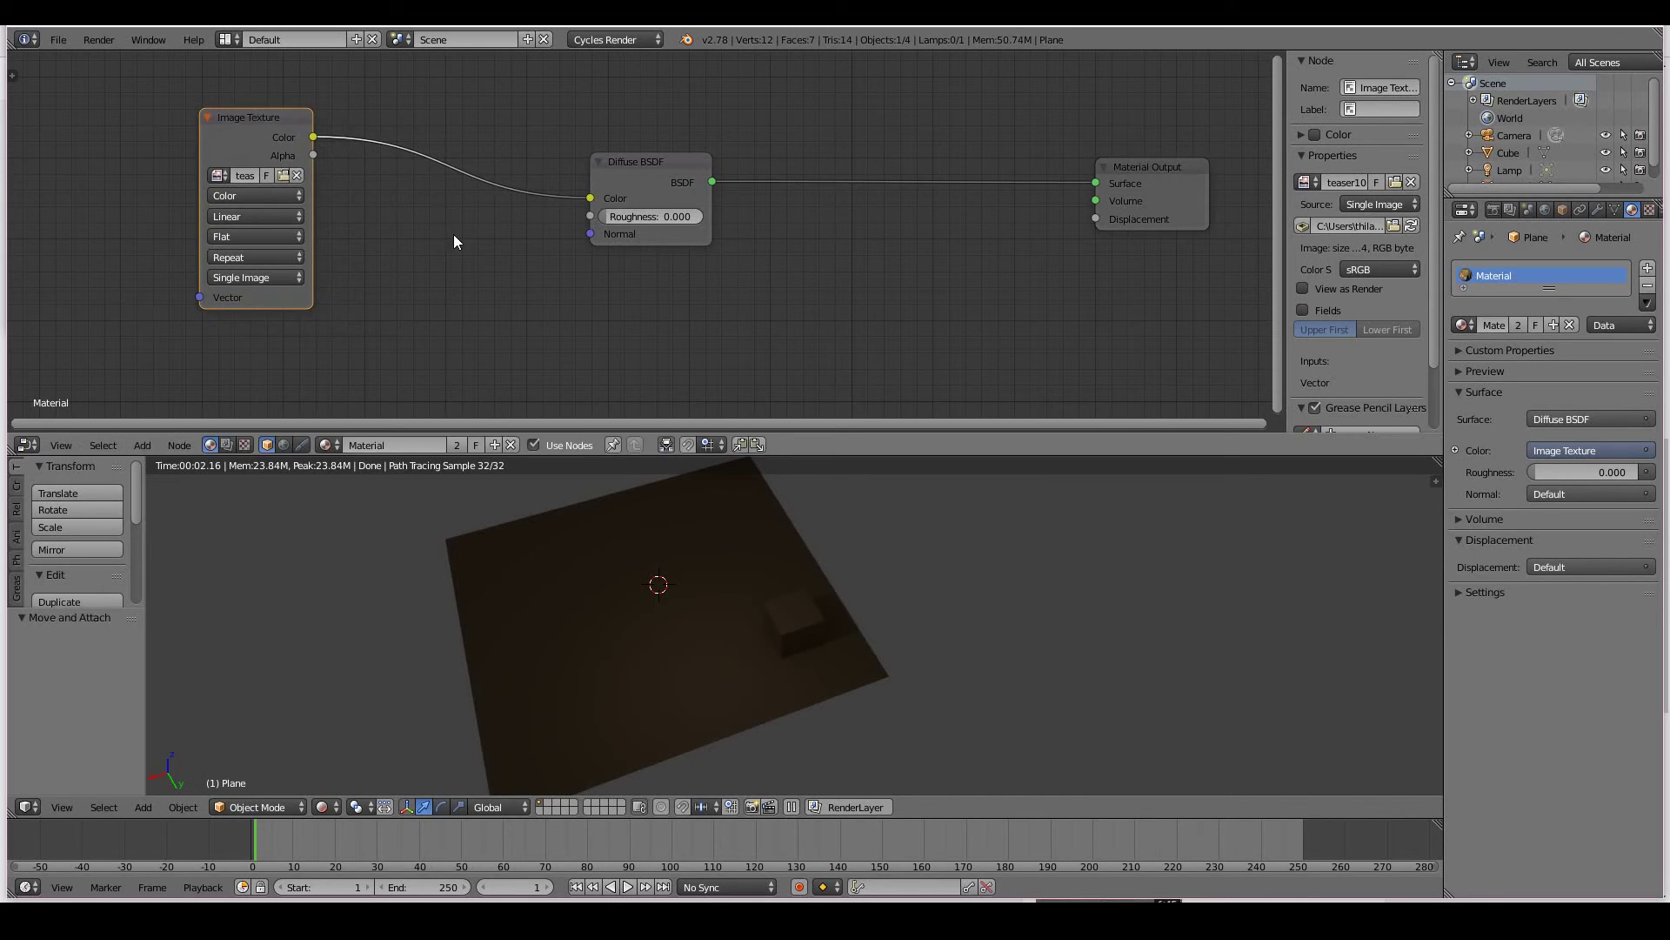
left_click(283, 175)
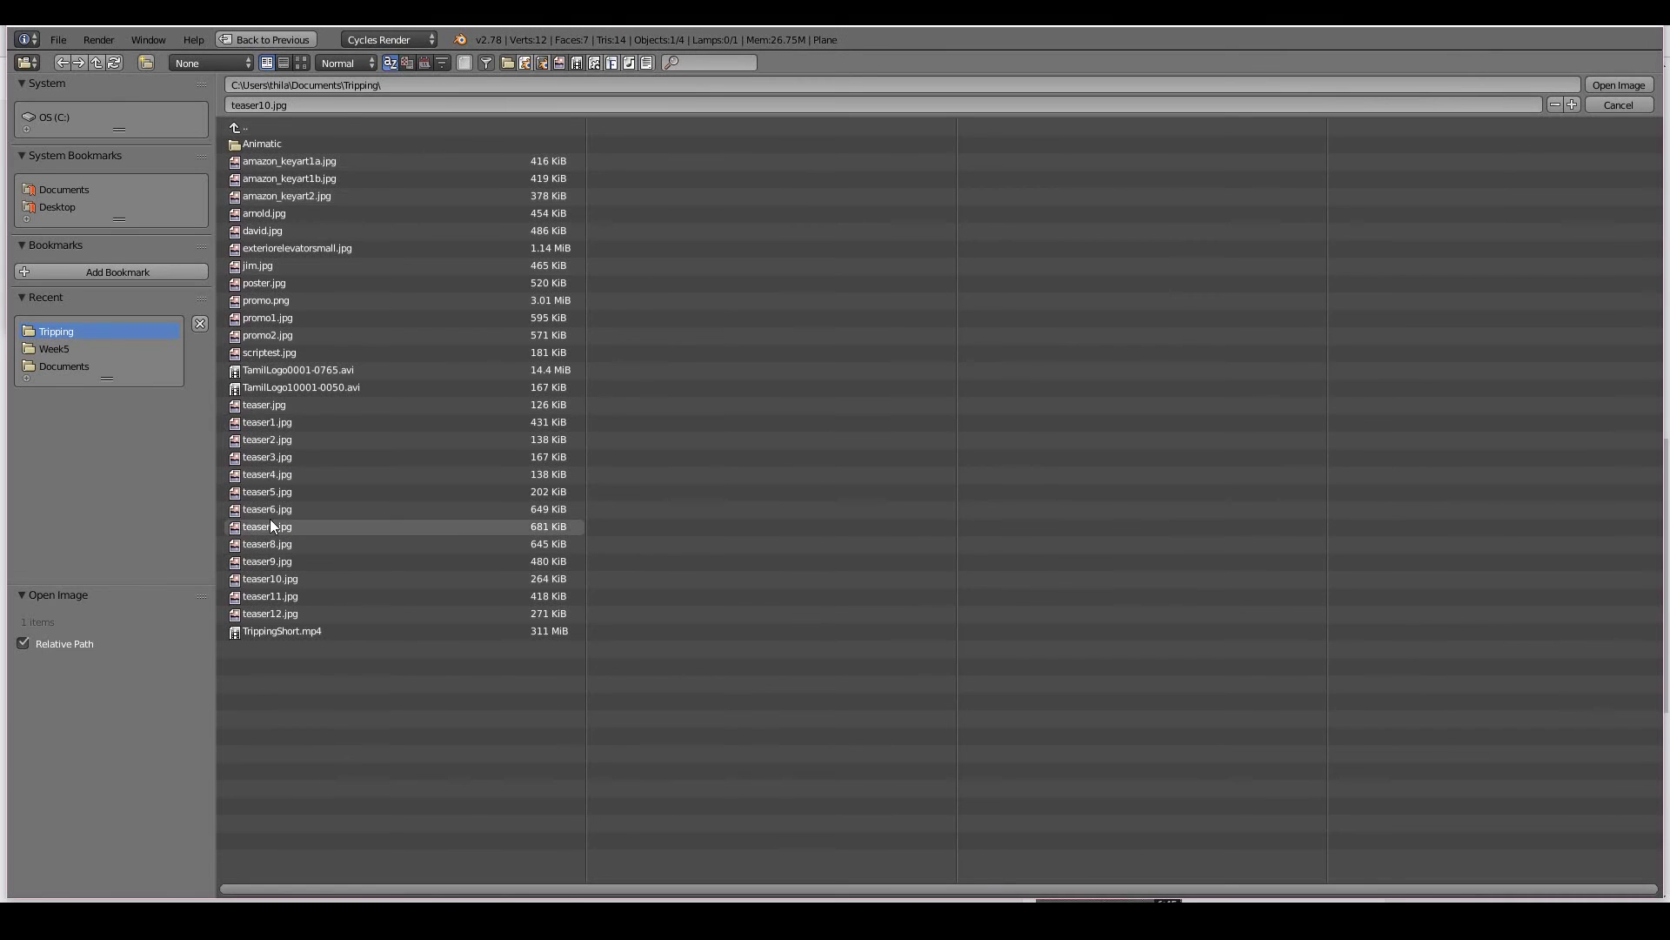
left_click(269, 579)
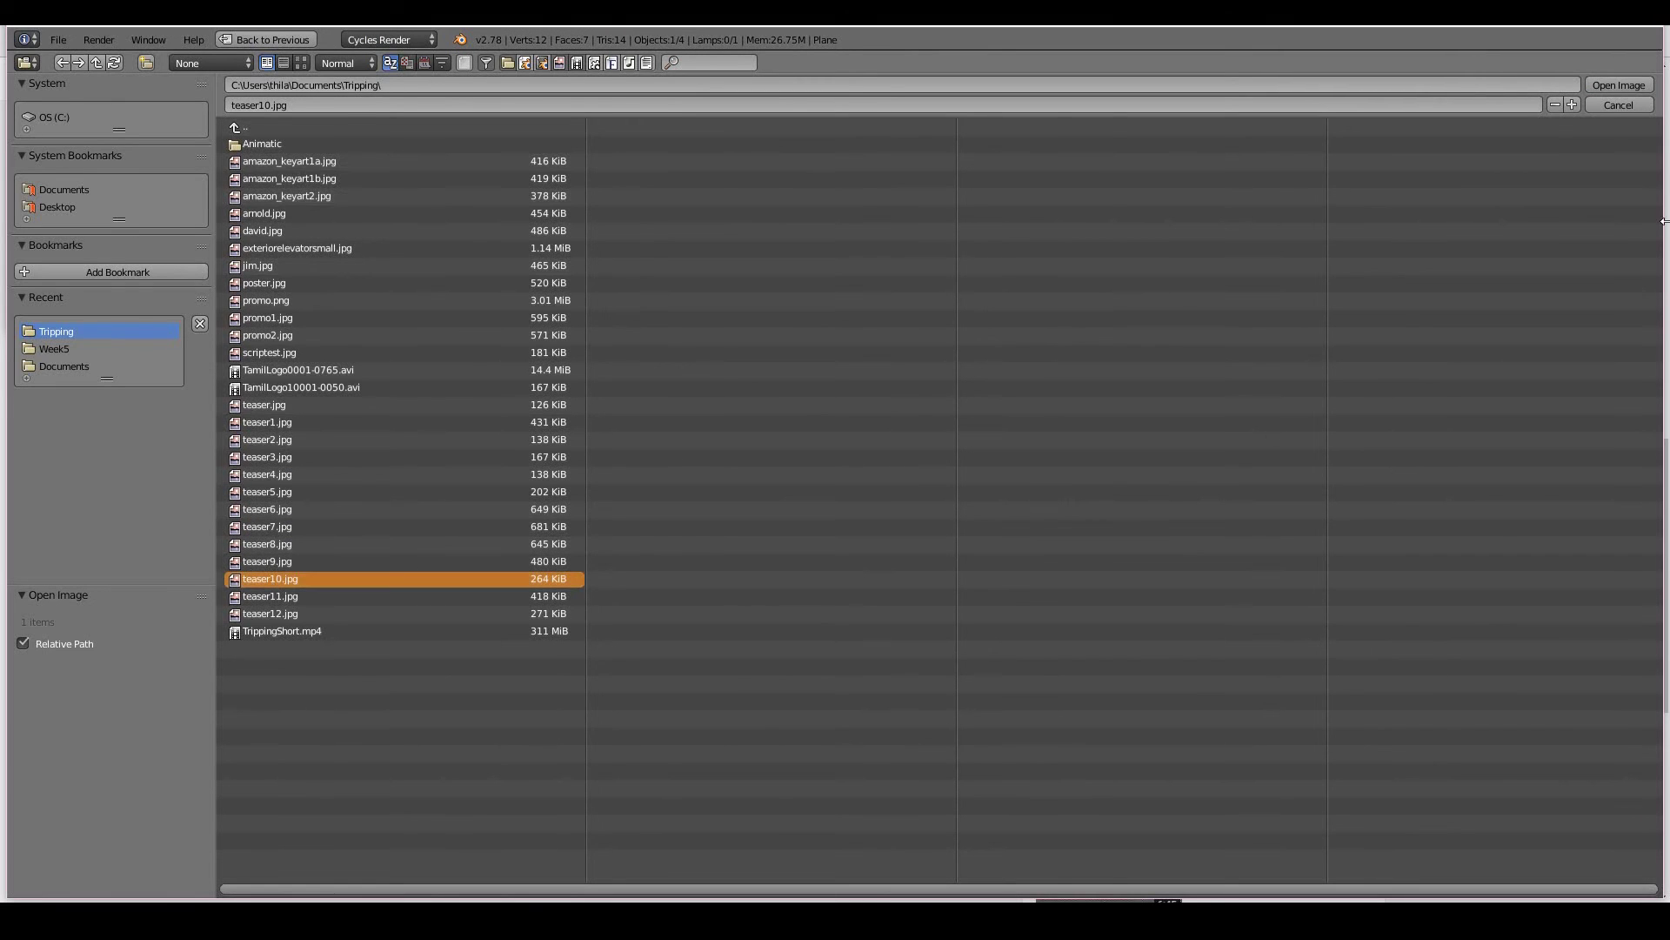
left_click(1618, 85)
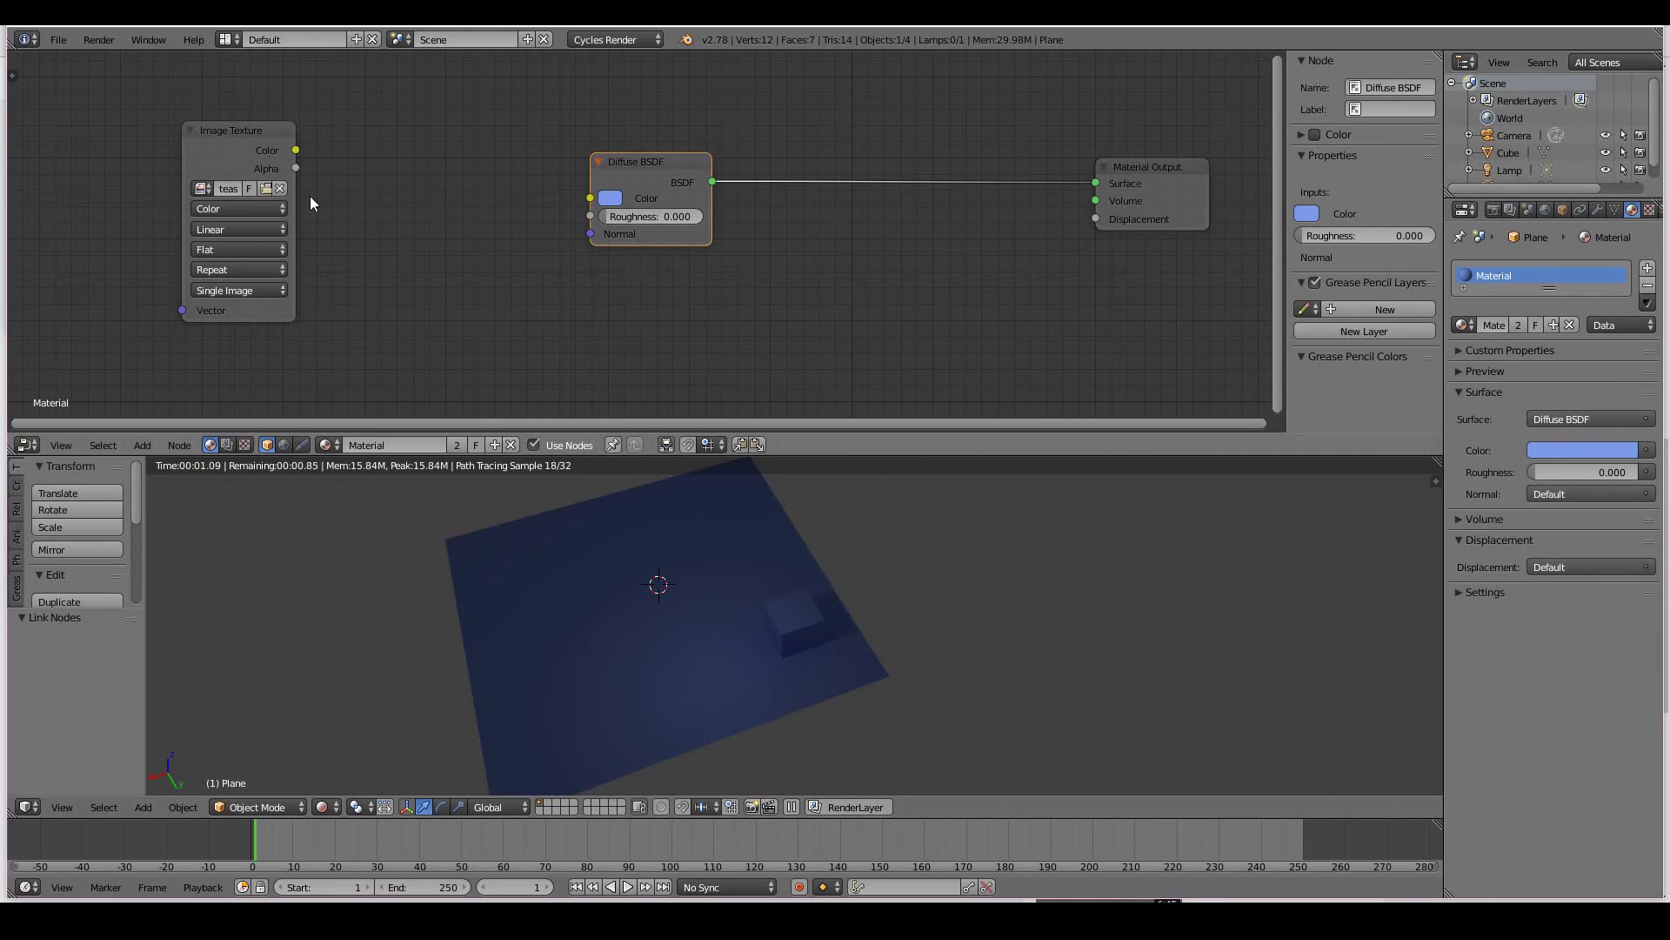
left_click_drag(296, 150, 292, 152)
left_click_drag(452, 167, 592, 198)
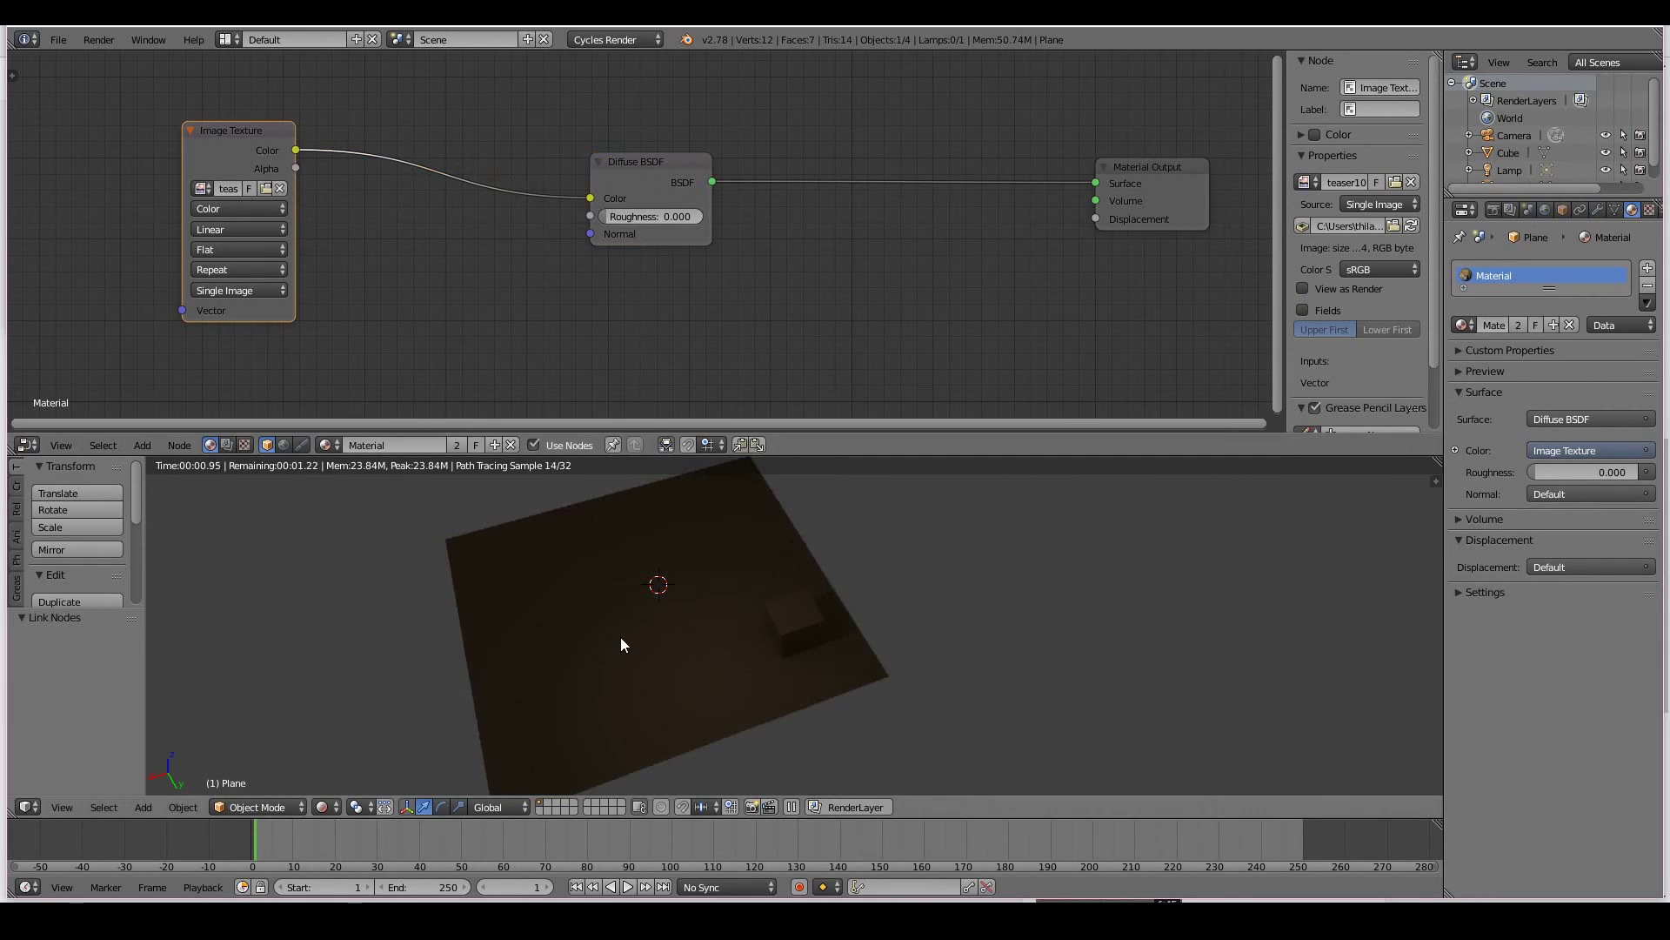
left_click_drag(232, 135, 396, 145)
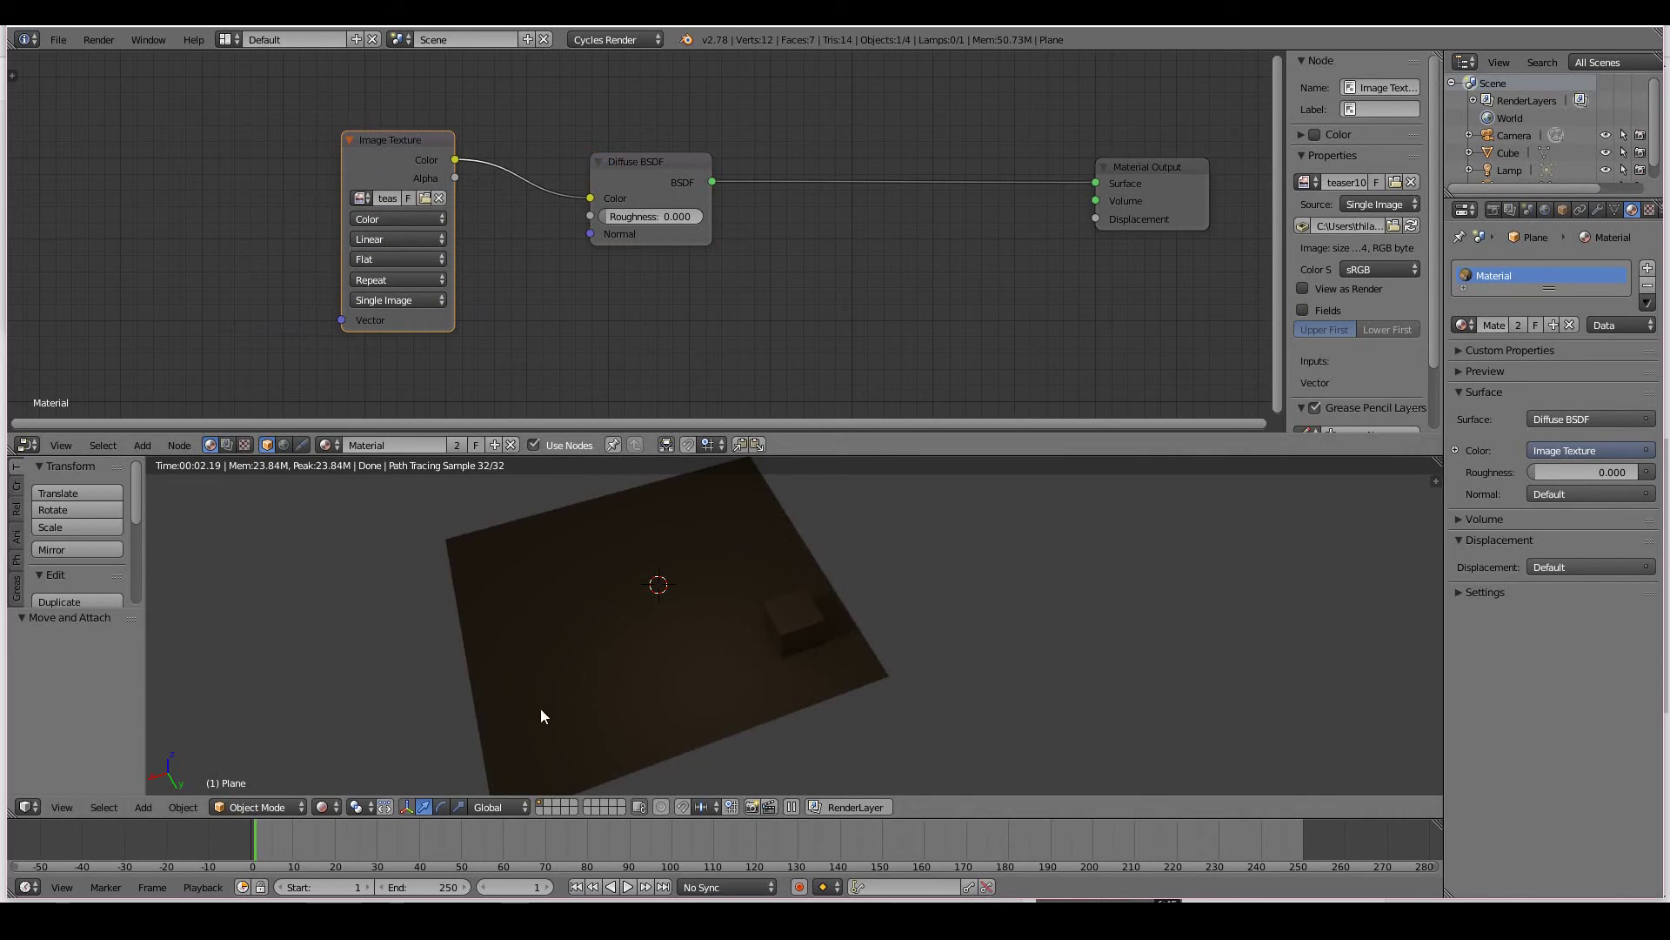
- Add a Texture Coordinate node and connect its Generated output to the Image Texture's Vector input
key("shift+a")
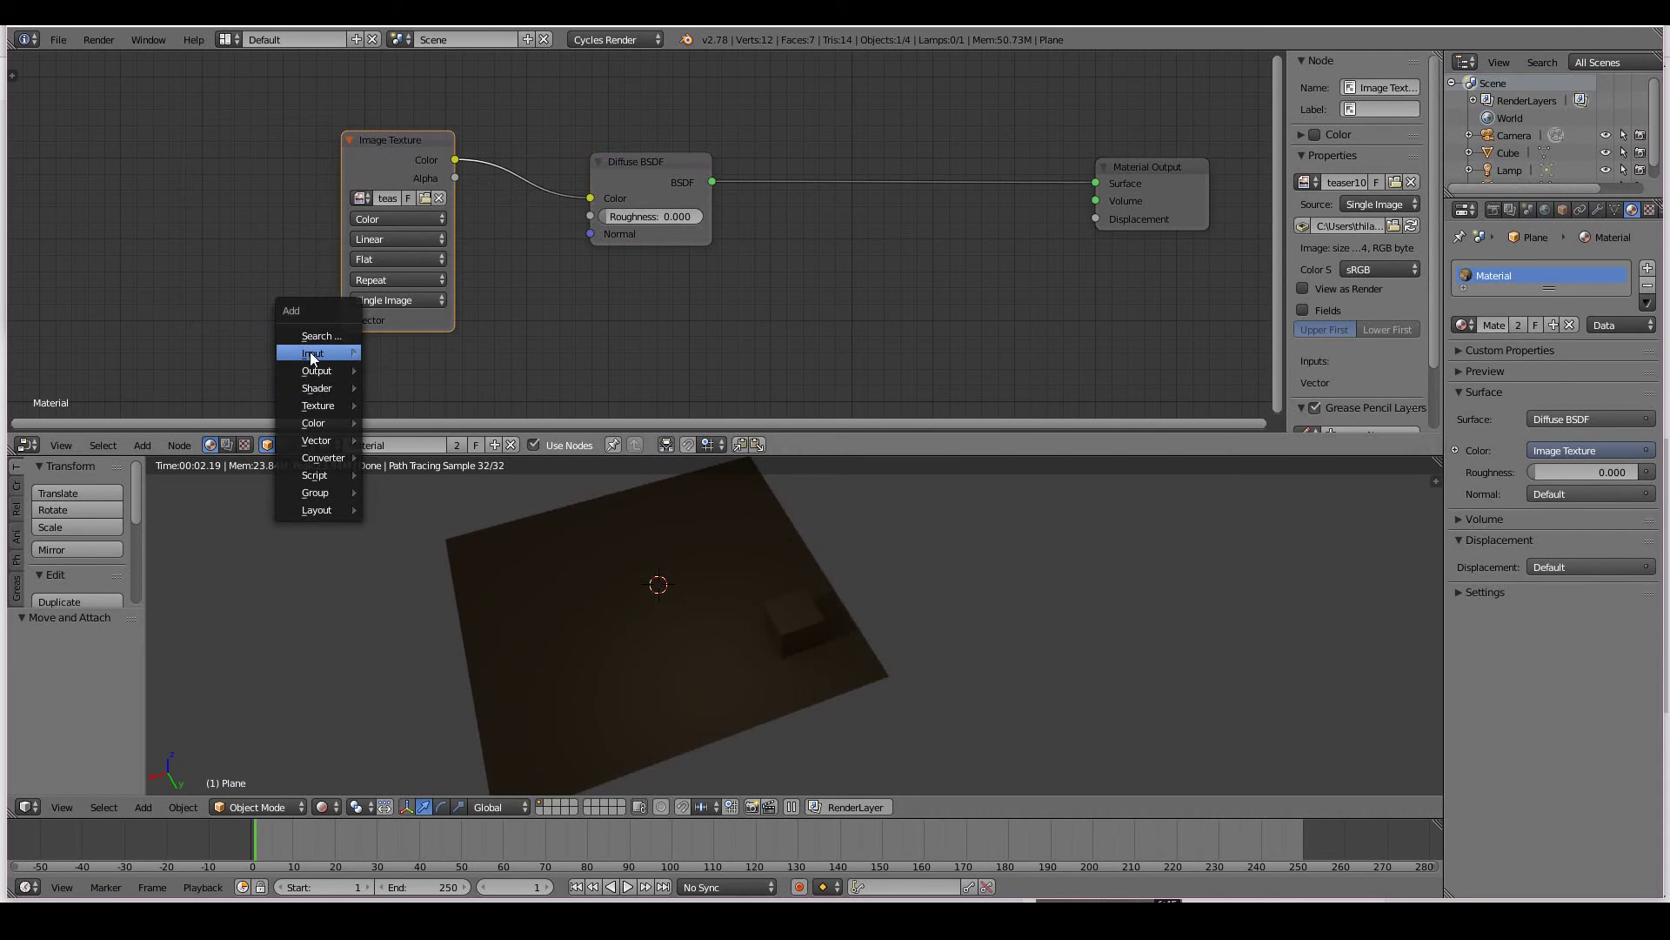
mouse_move(314, 353)
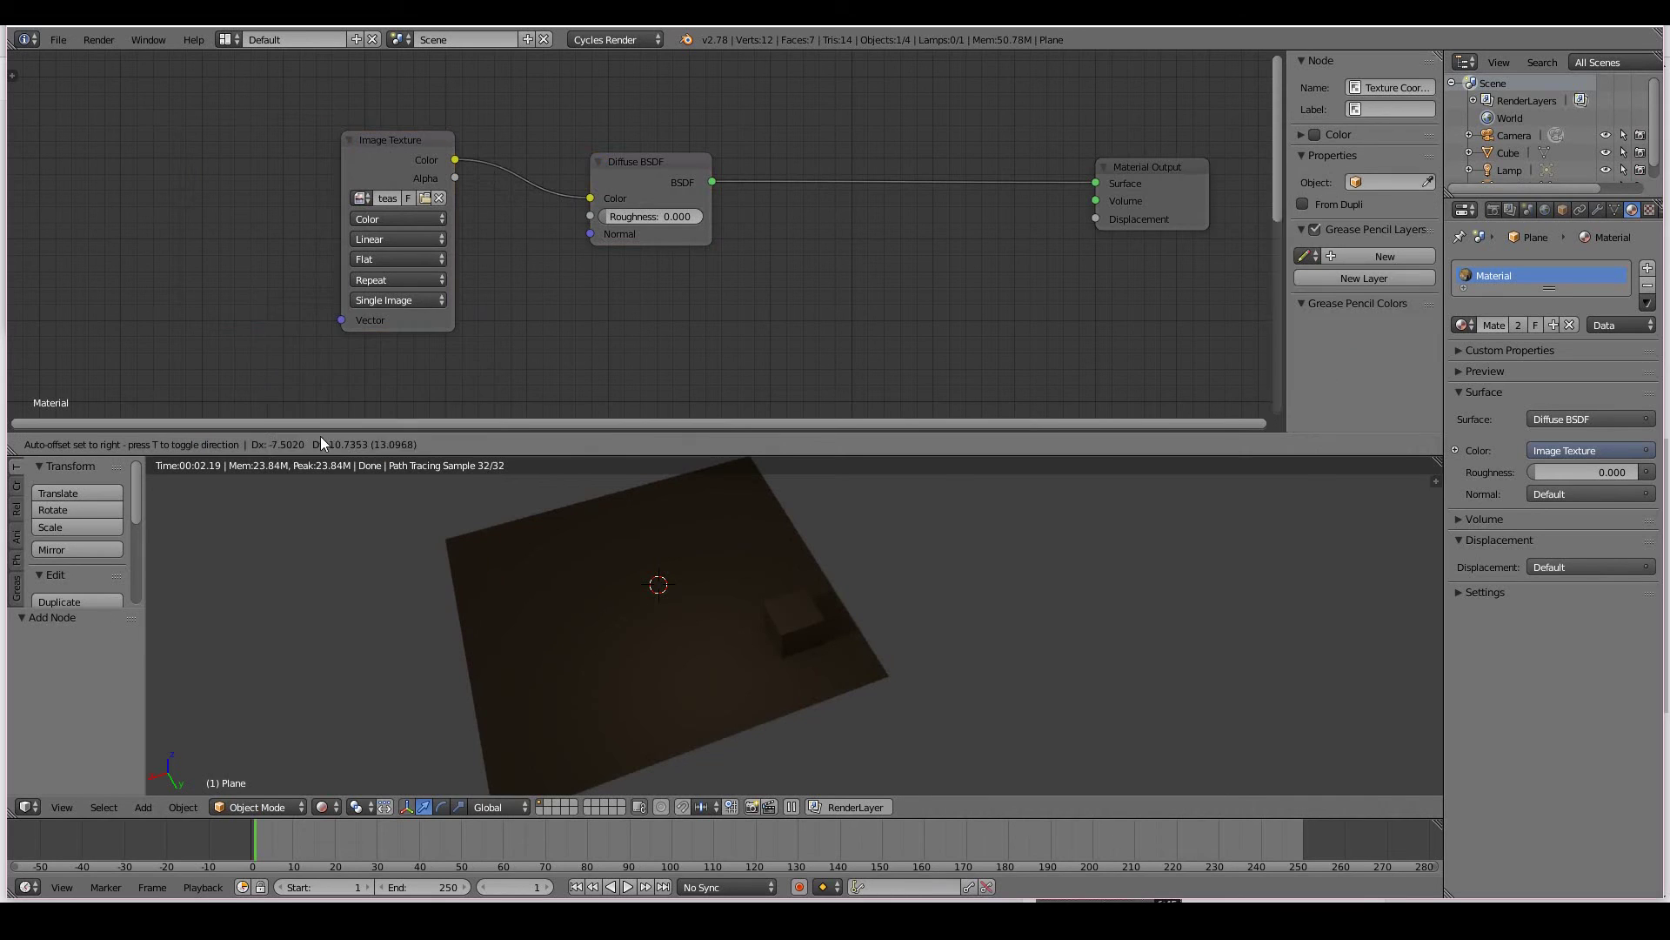
left_click(54, 101)
left_click_drag(164, 148, 169, 154)
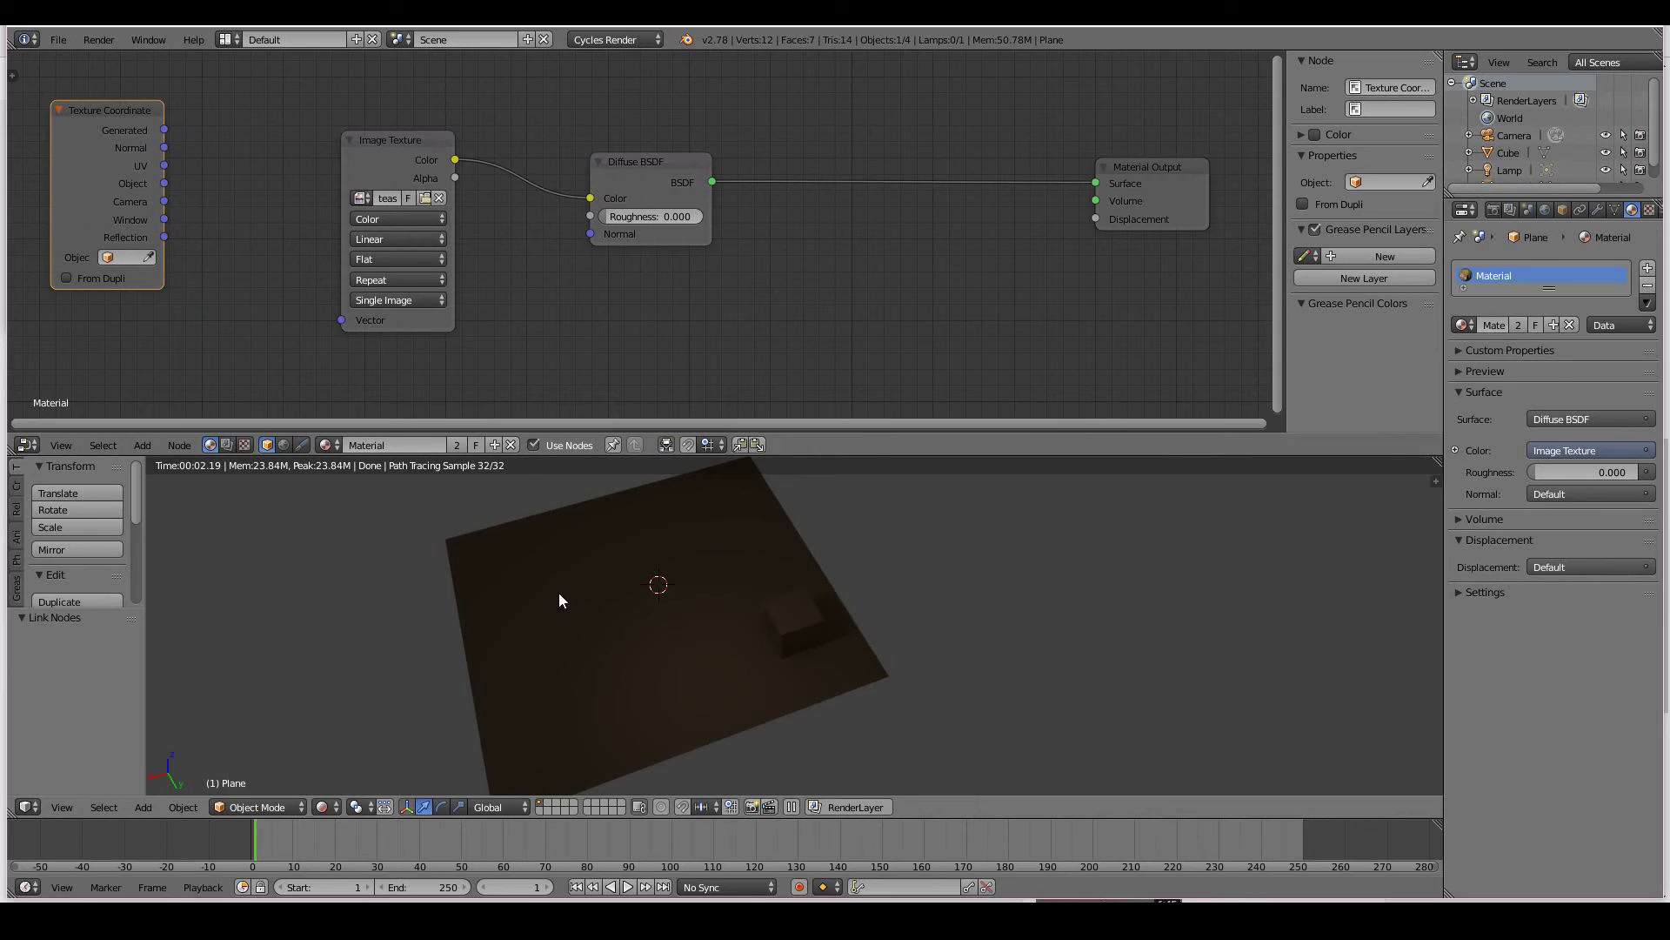
left_click_drag(165, 133, 165, 132)
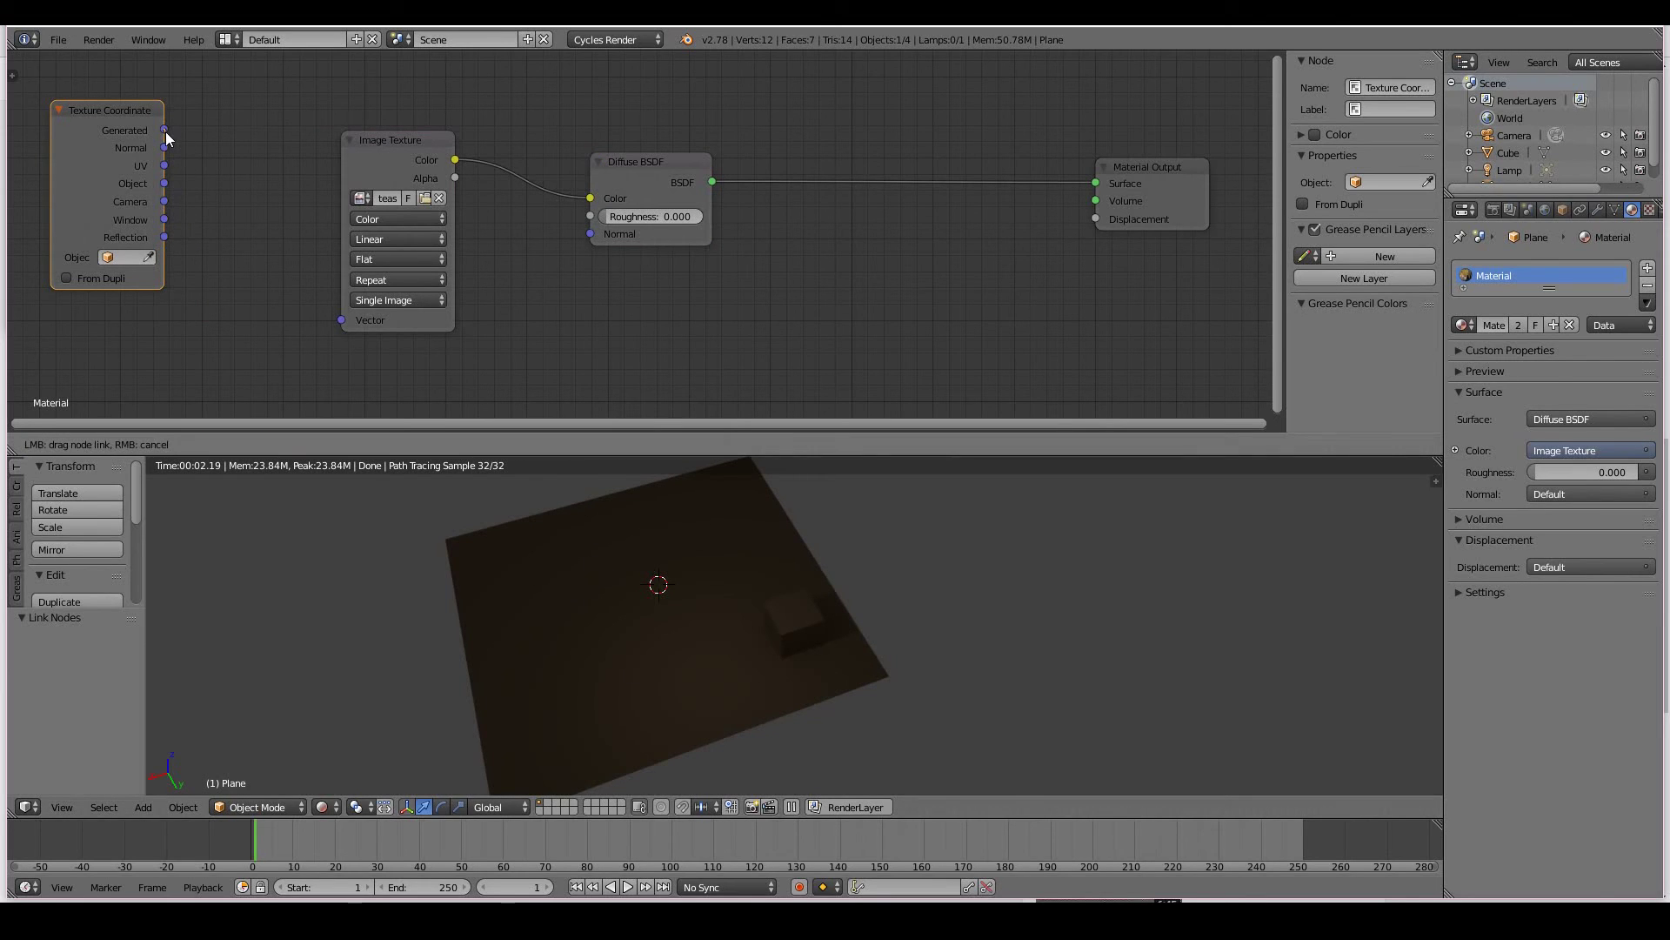
left_click_drag(279, 265, 340, 321)
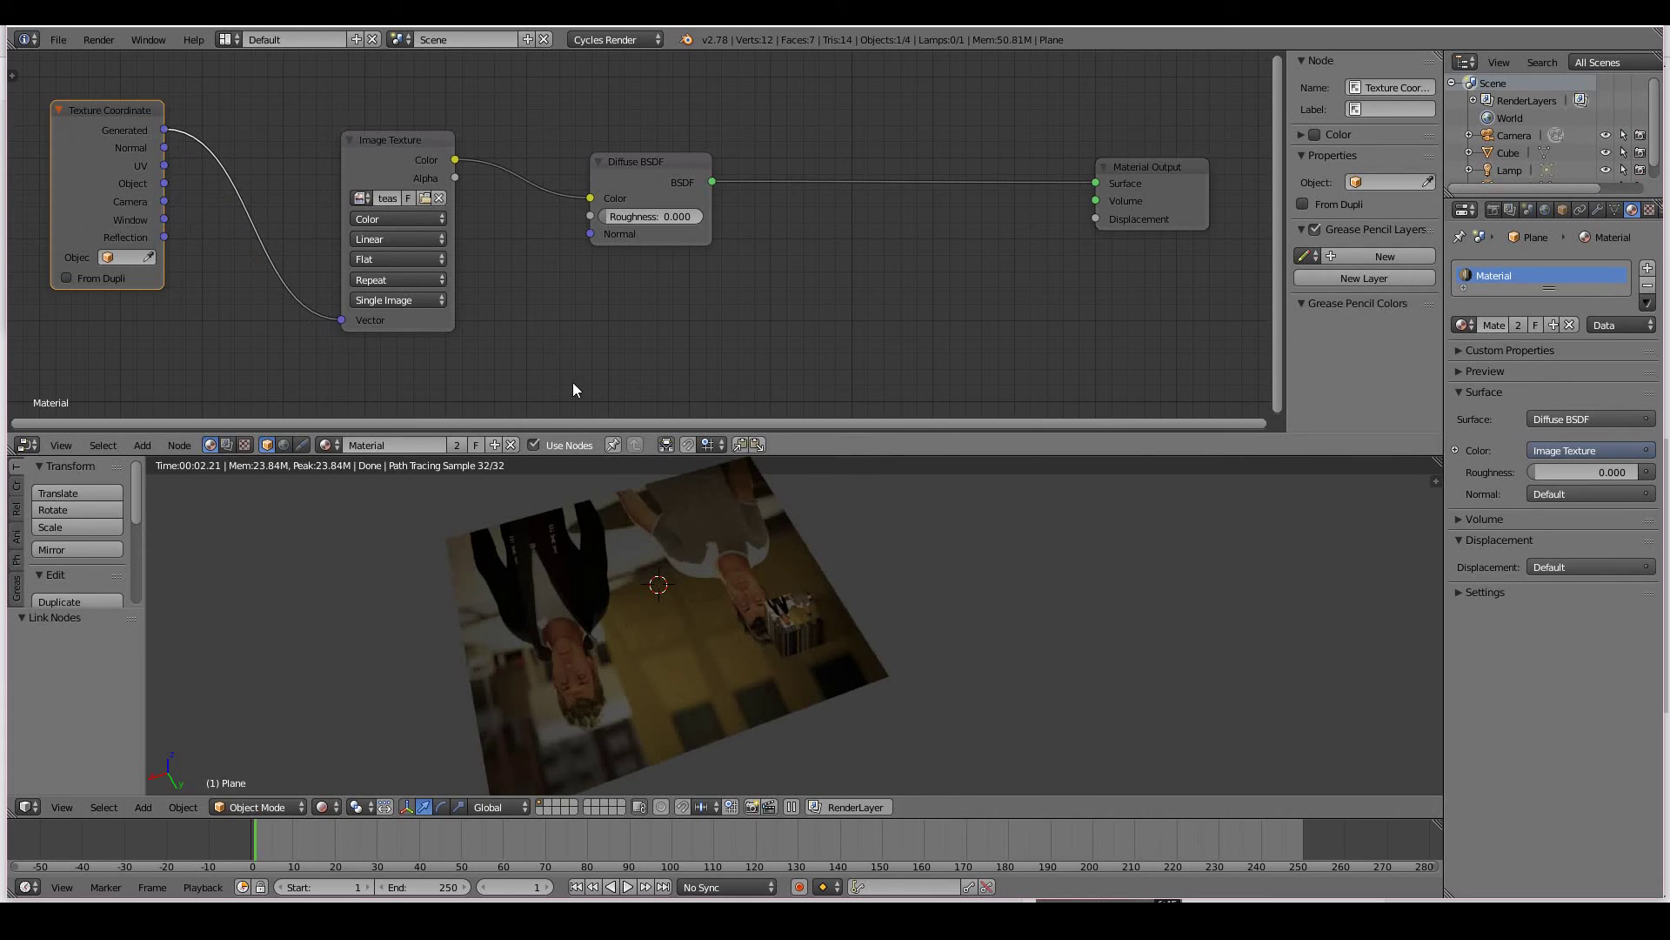
- Undo the direct coordinate link and place a Mapping node between the Texture Coordinate and Image Texture nodes
key("ctrl+z")
key("shift+a")
mouse_move(280, 177)
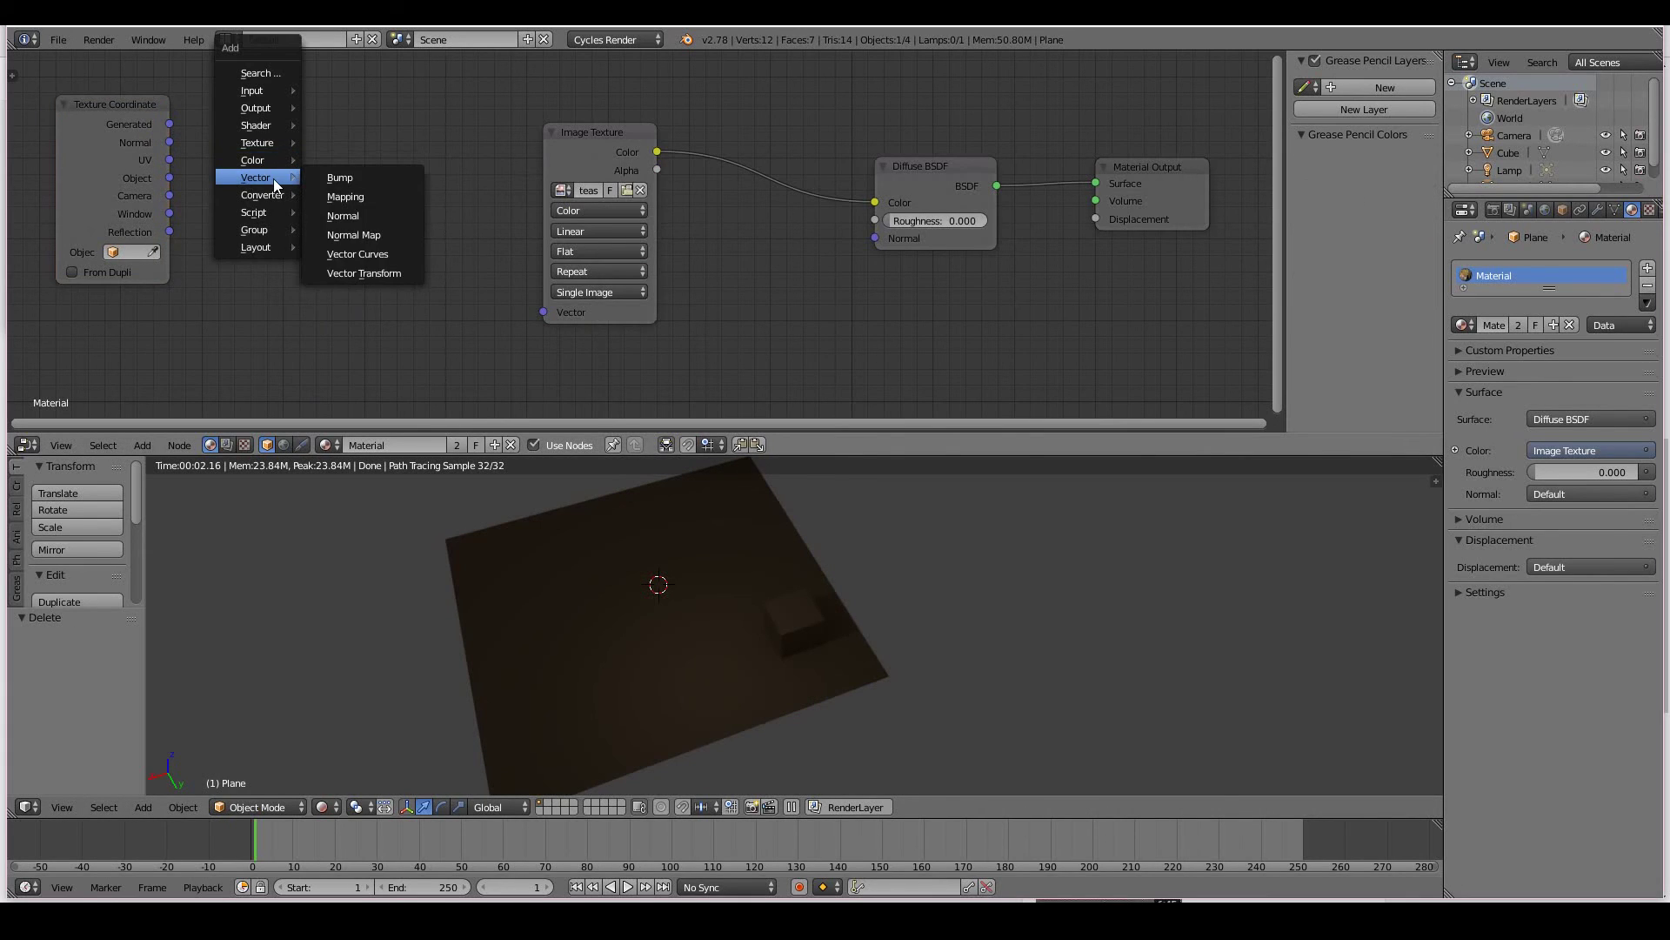
left_click(346, 197)
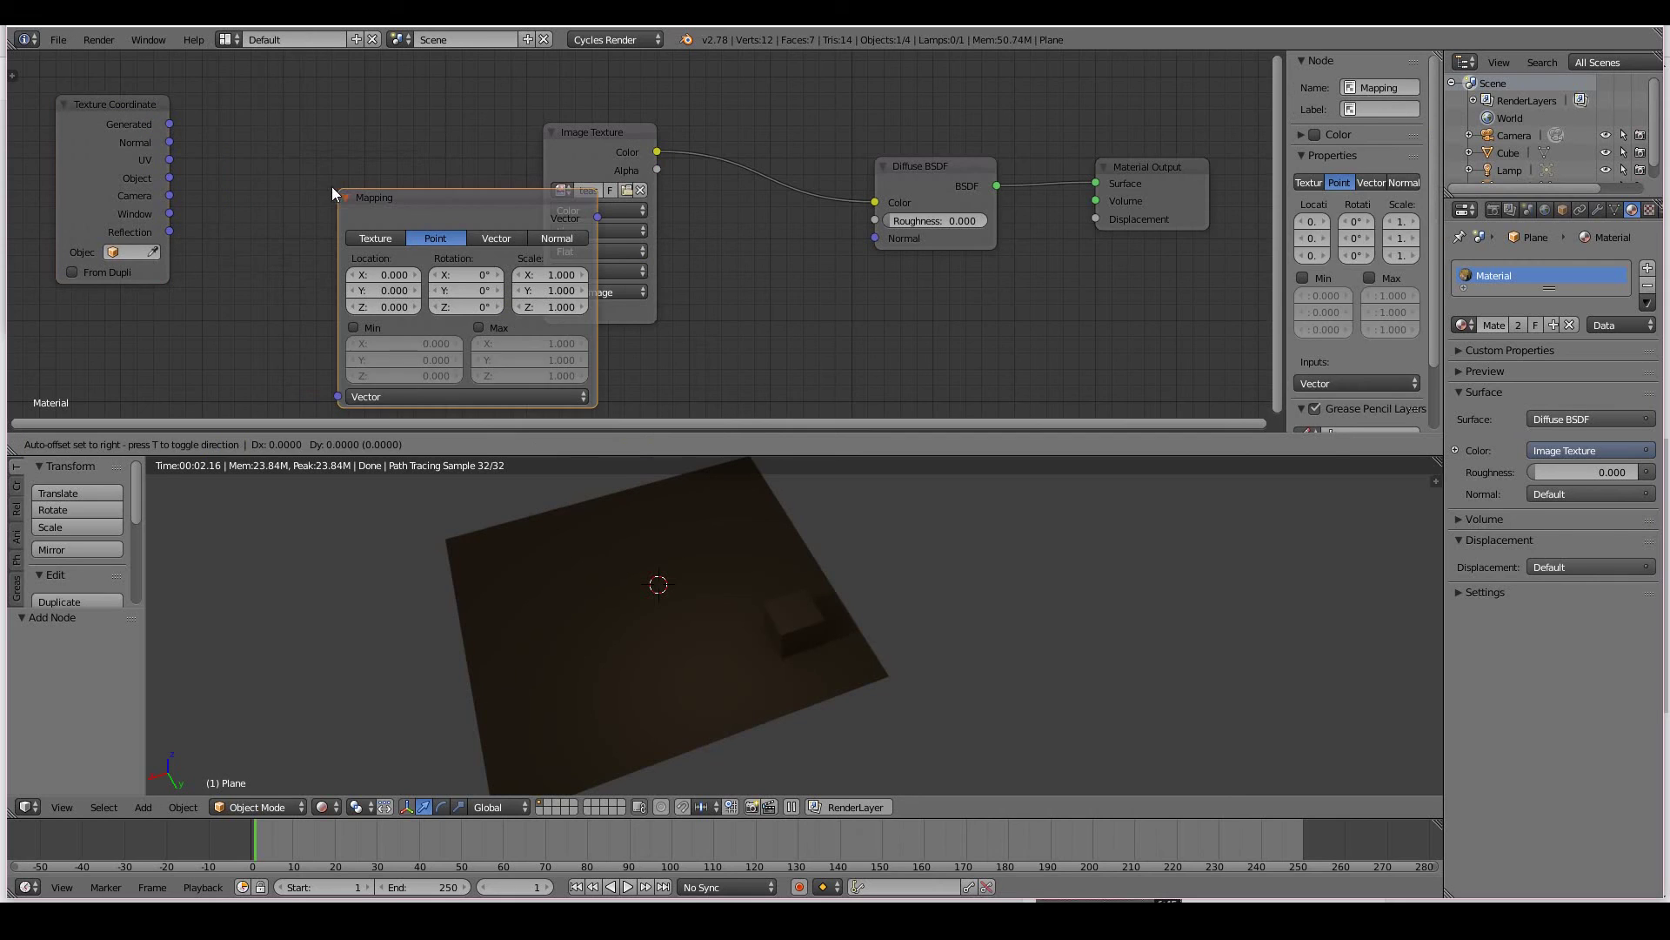
left_click(212, 181)
- Connect the Texture Coordinate's Generated output to the Mapping node's Vector input, and the Mapping output to the Image Texture's Vector input
left_click_drag(165, 130, 143, 130)
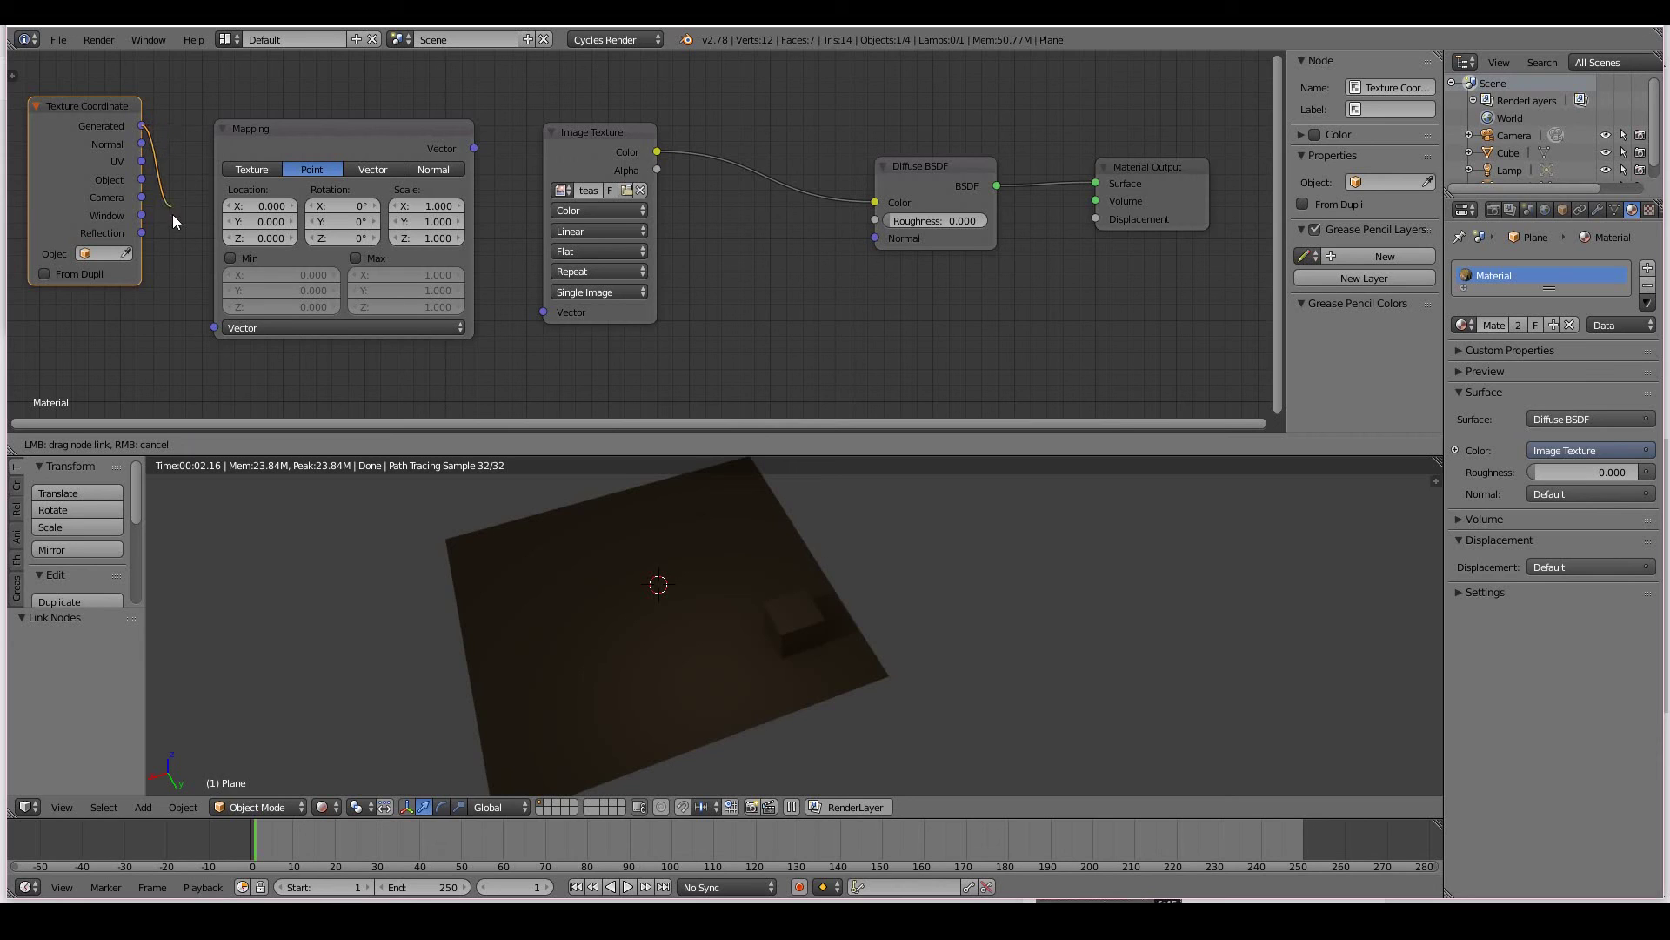
left_click_drag(172, 214, 213, 328)
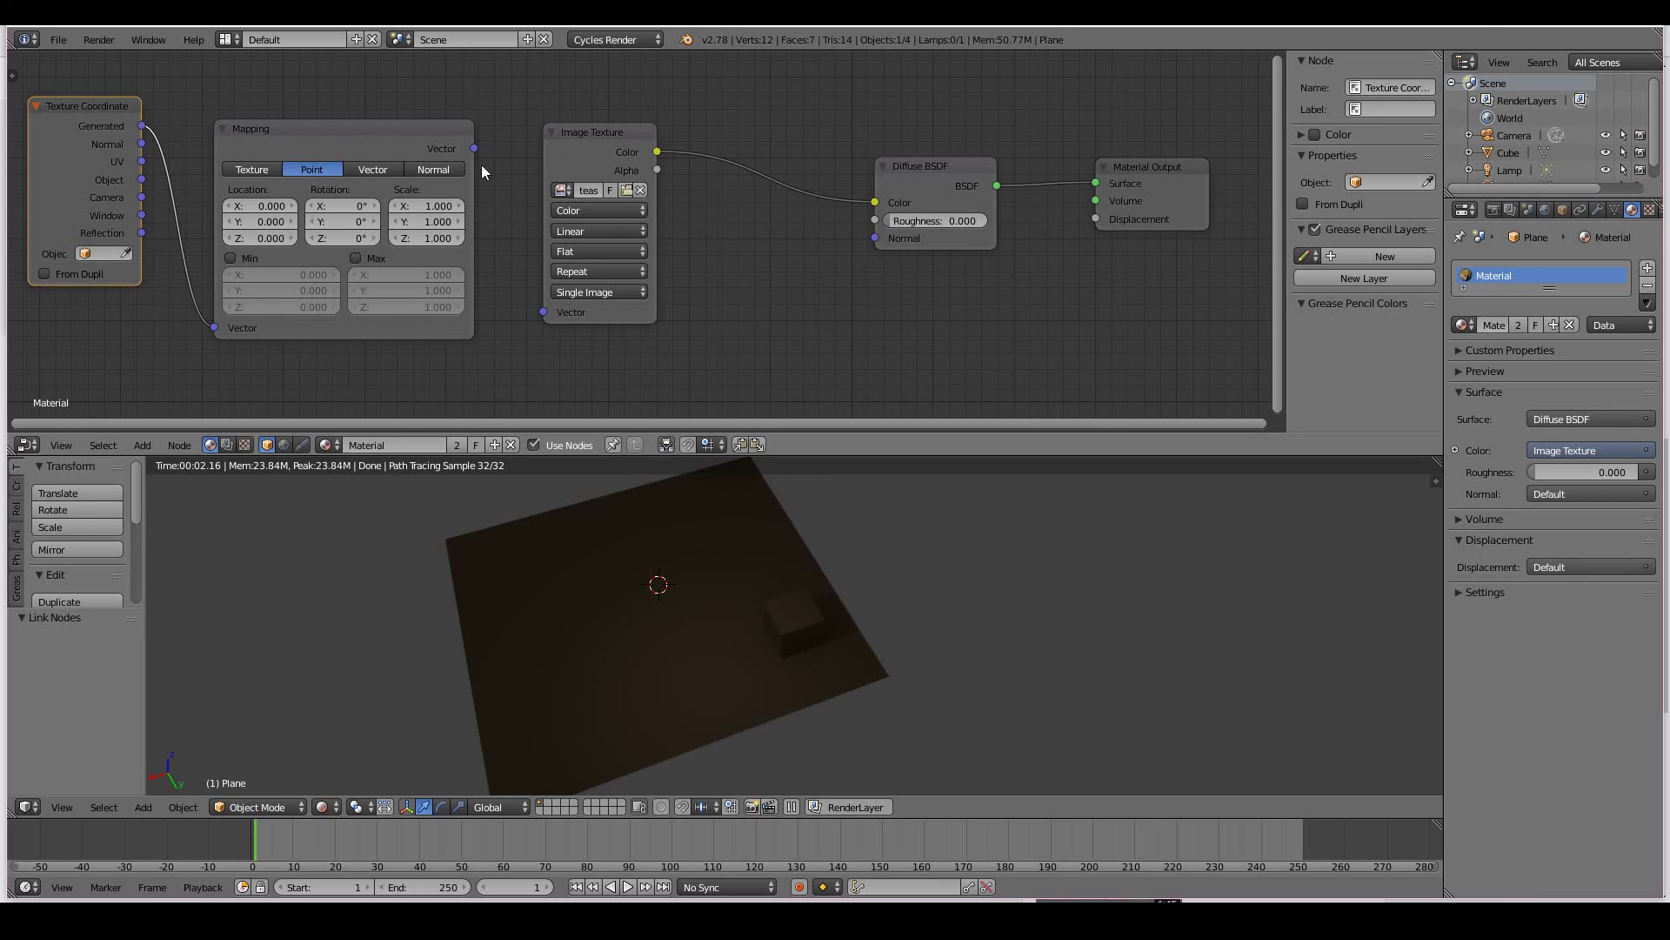
left_click_drag(474, 150, 489, 167)
left_click_drag(510, 258, 546, 315)
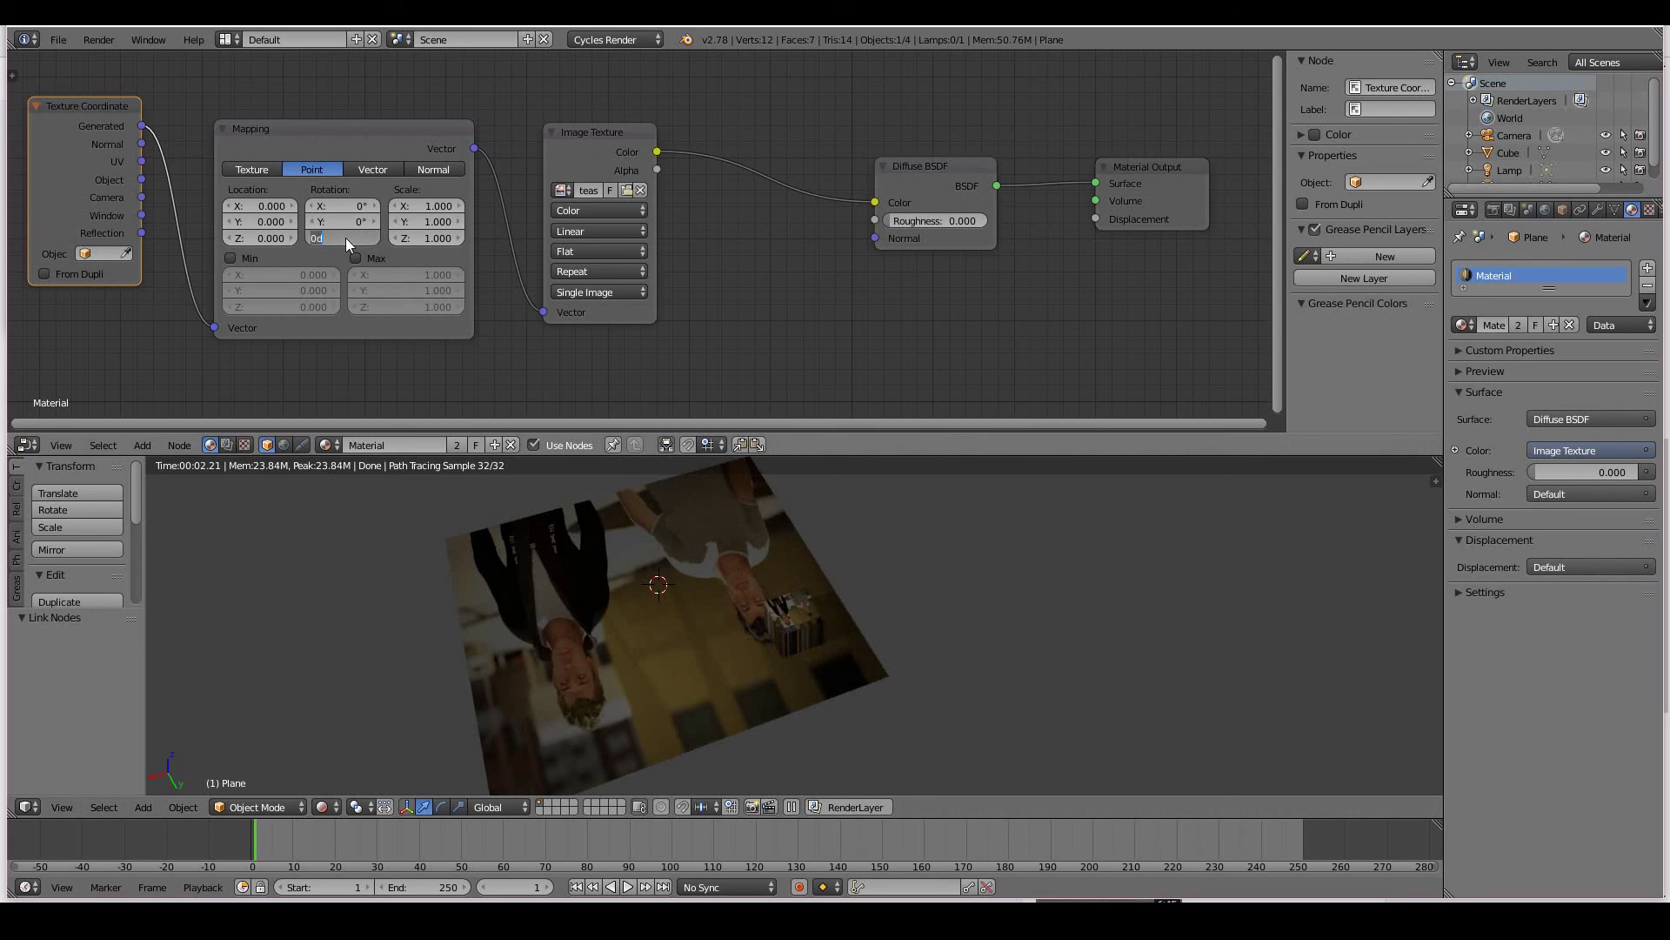
- Set the Mapping node's Z rotation to 180° and its X, Y and Z scale to 0.8
key("Return")
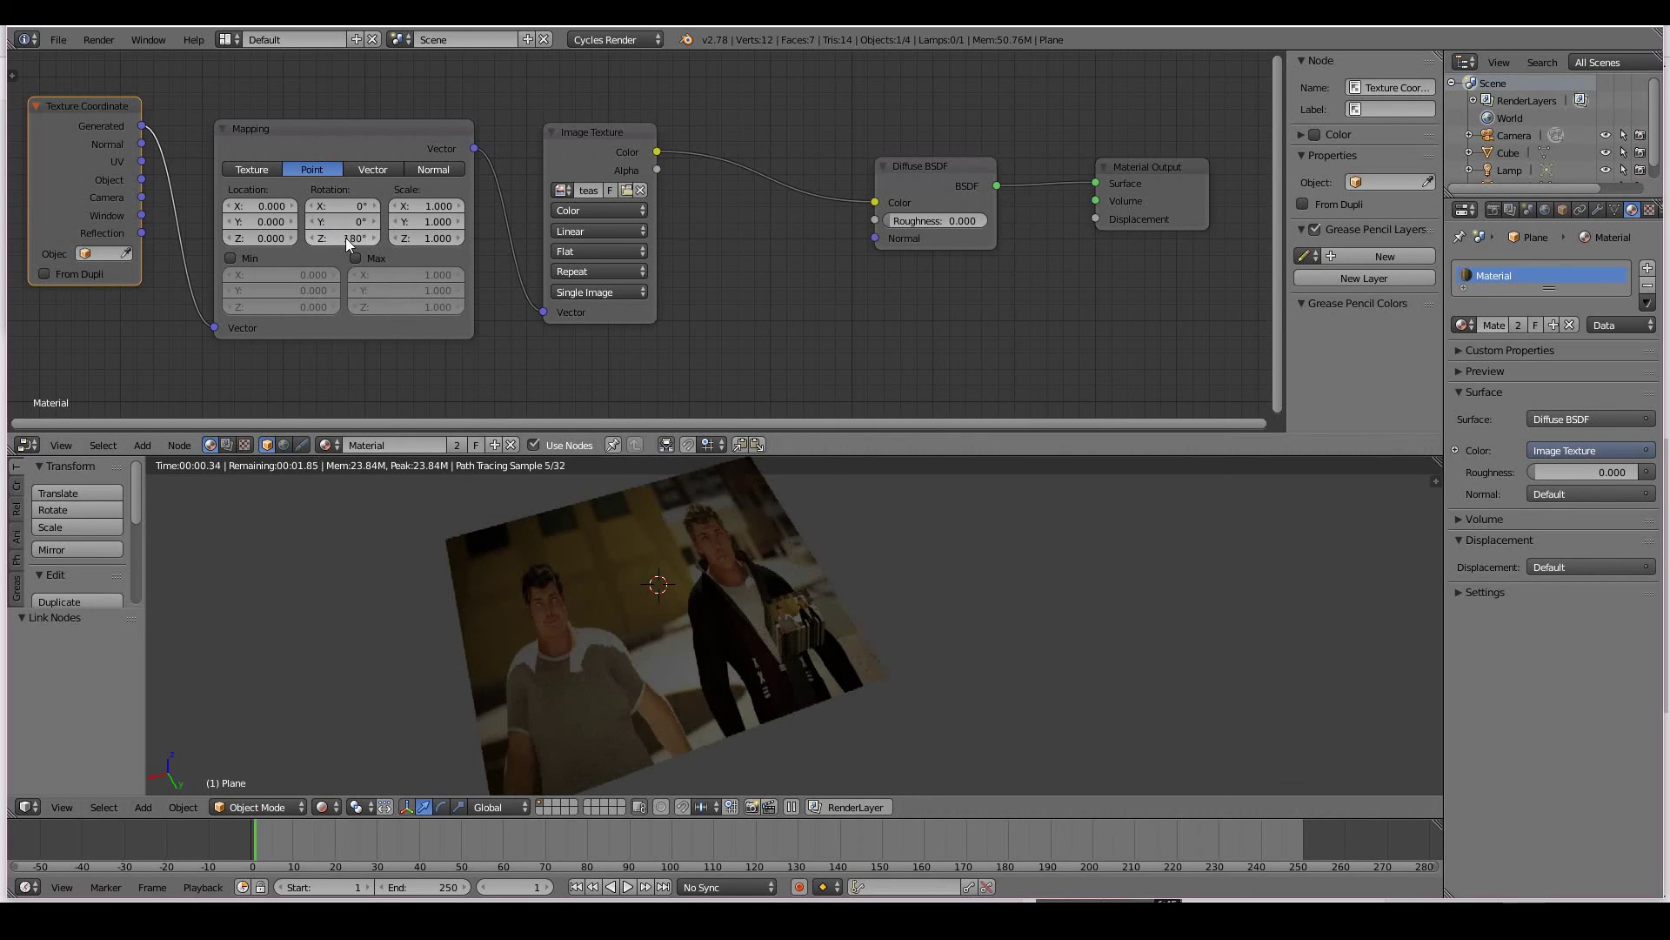
left_click(425, 235)
type("4.6")
key("Return")
mouse_move(431, 221)
left_mouse_down()
mouse_move(473, 216)
mouse_move(436, 217)
left_mouse_up()
left_click(444, 233)
type("0.")
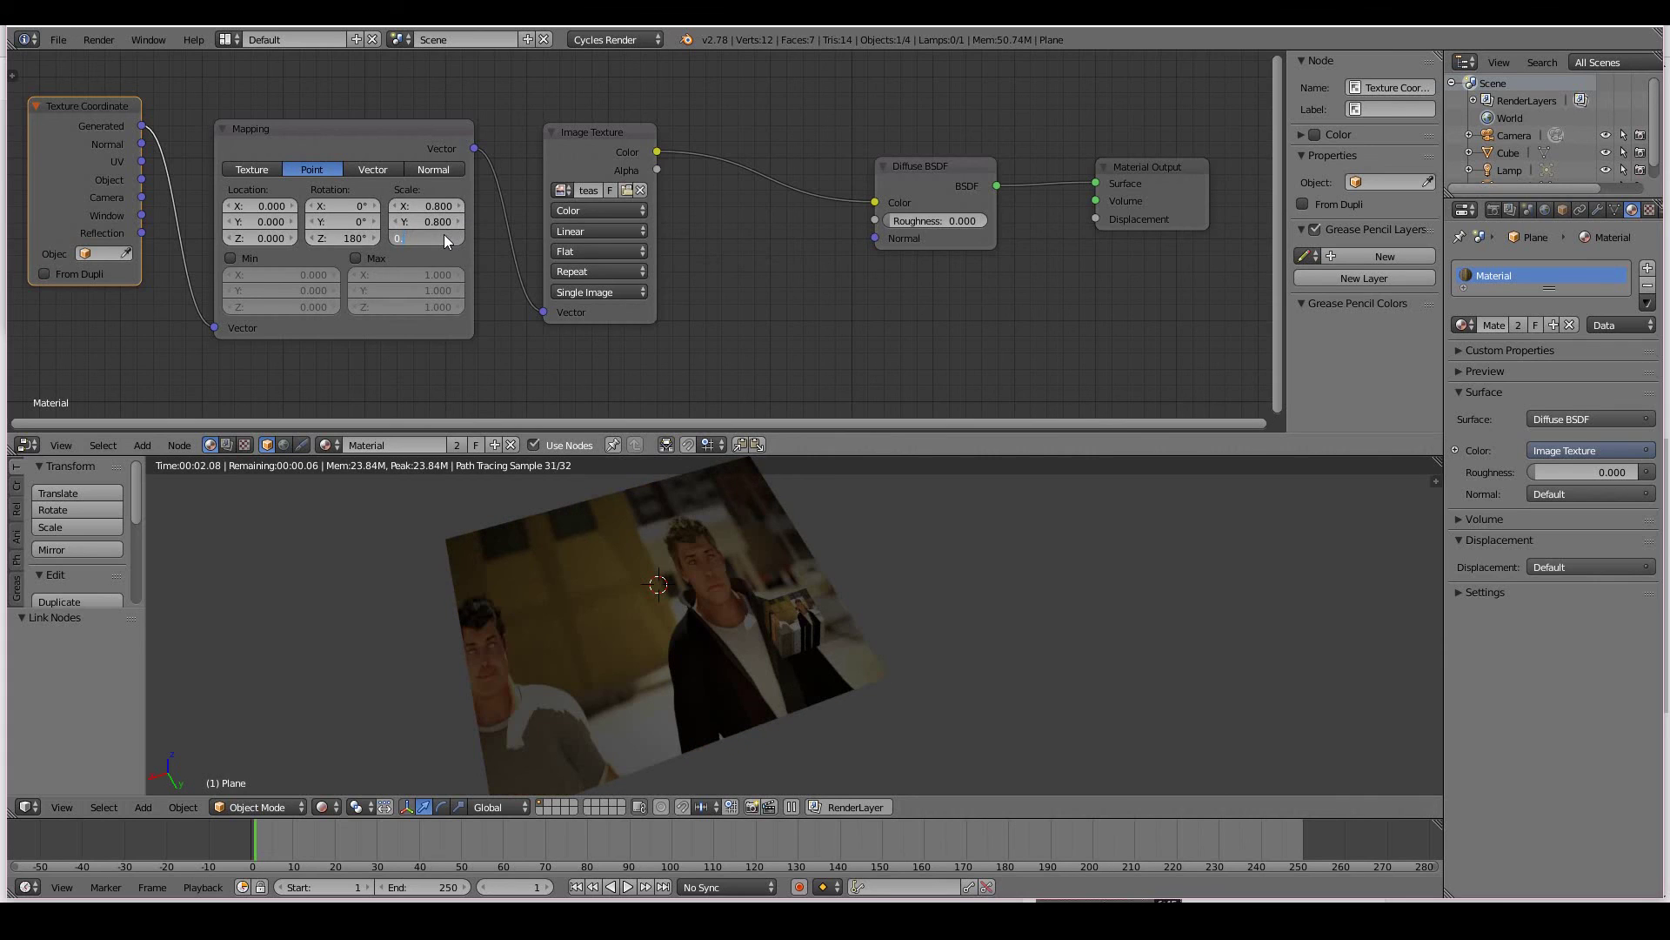
type("8")
key("Return")
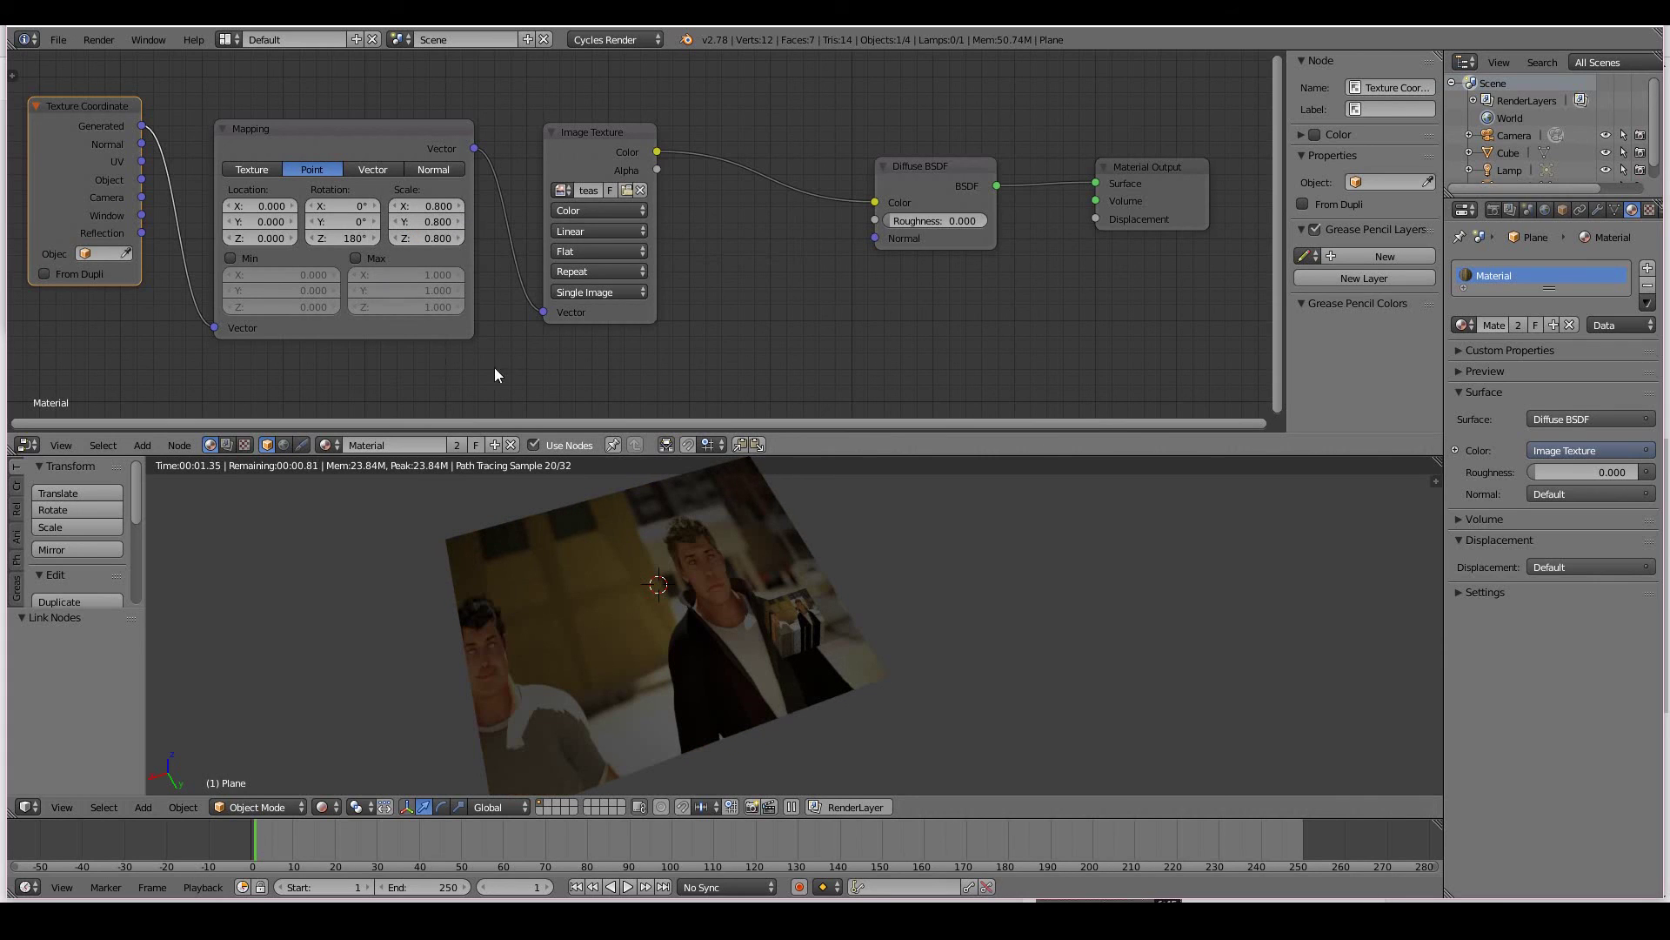